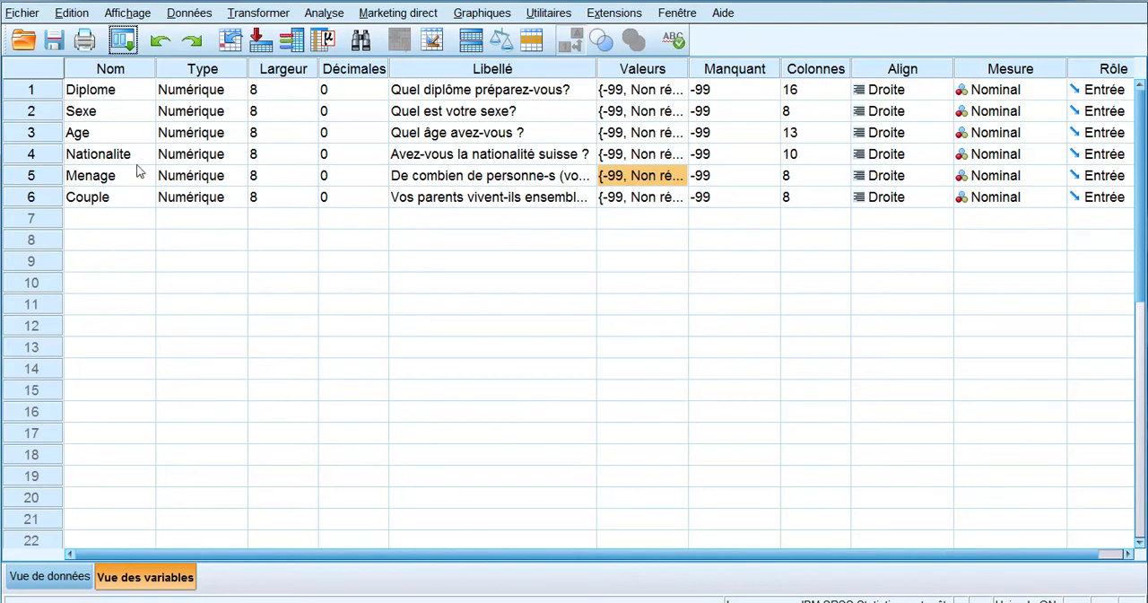
Step: Examine the survey responses in the data view, comparing numeric codes with value labels and looking through to the last rows
{"action": "left_click", "coordinate": [59, 578]}
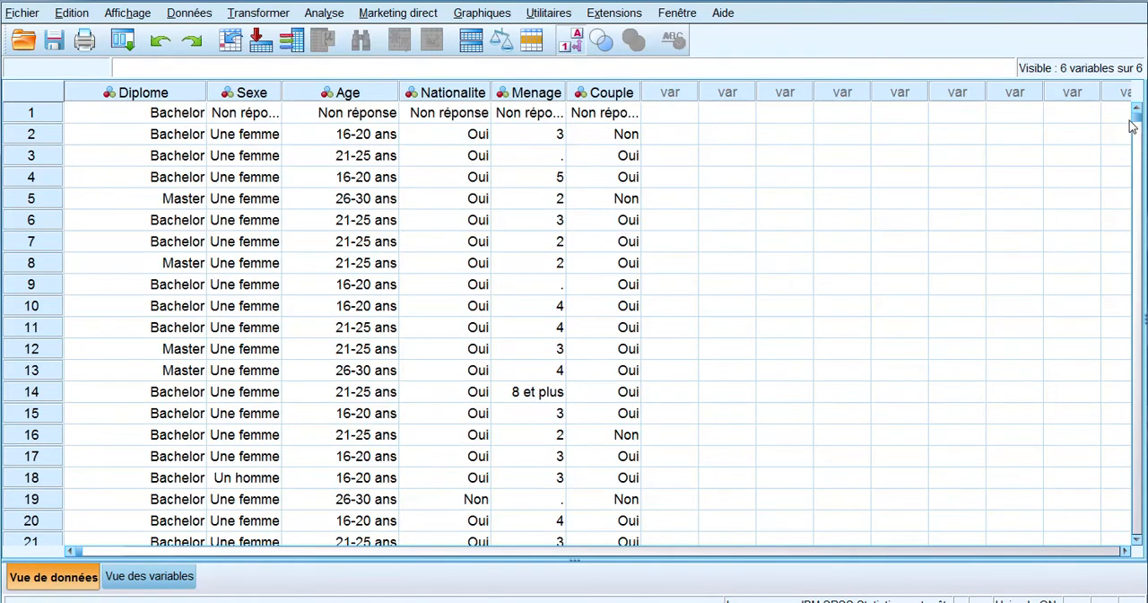
{"action": "mouse_move", "coordinate": [1139, 119]}
{"action": "left_mouse_down"}
{"action": "mouse_move", "coordinate": [1134, 141]}
{"action": "mouse_move", "coordinate": [1132, 122]}
{"action": "left_mouse_up"}
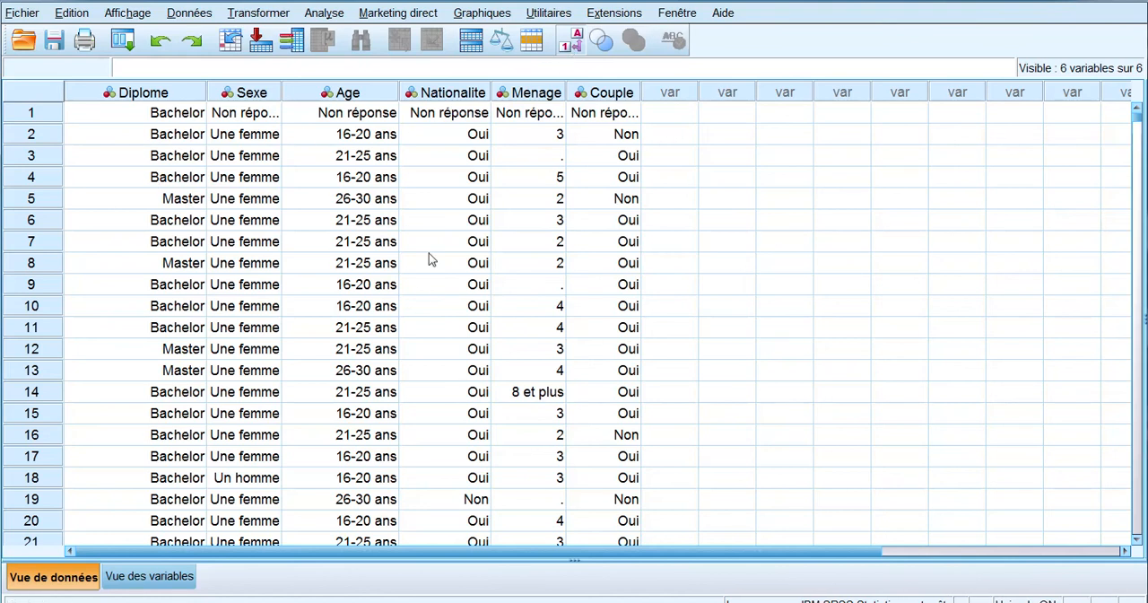
{"action": "left_click", "coordinate": [576, 42]}
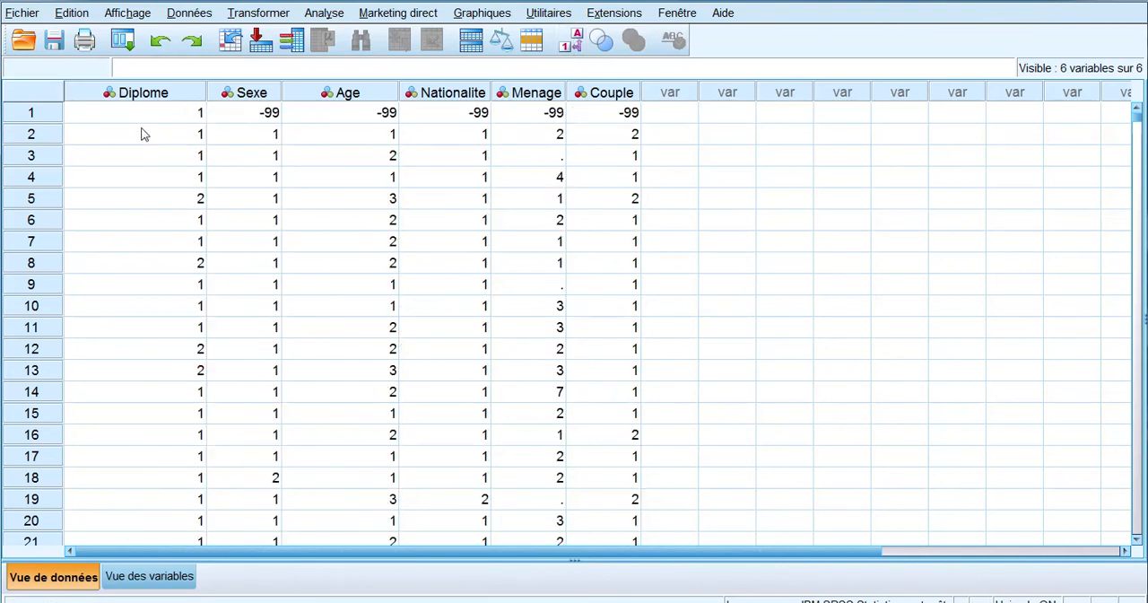
{"action": "scroll", "coordinate": [592, 319], "scroll_direction": "down", "scroll_amount": 6}
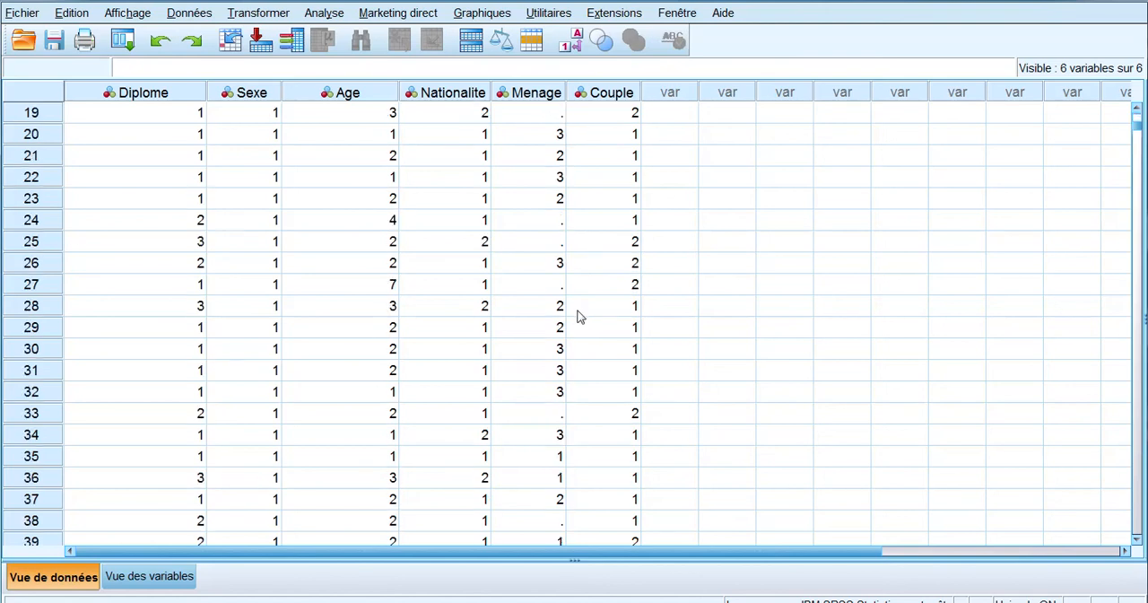
{"action": "scroll", "coordinate": [578, 310], "scroll_direction": "up", "scroll_amount": 6}
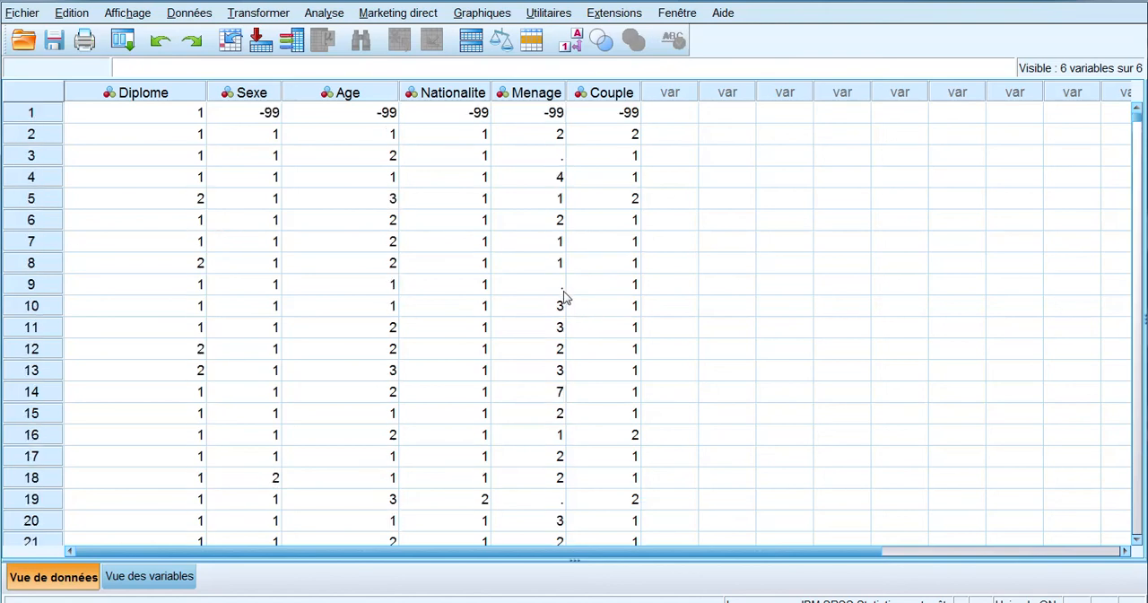
{"action": "left_click", "coordinate": [569, 43]}
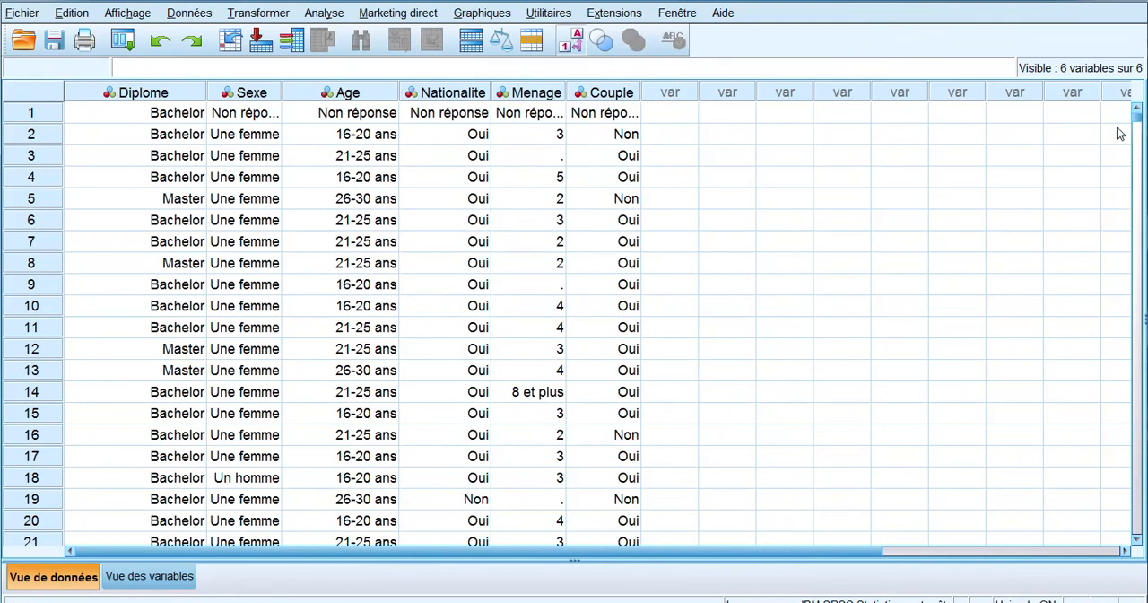
{"action": "left_click_drag", "start_coordinate": [1135, 115], "coordinate": [1113, 515]}
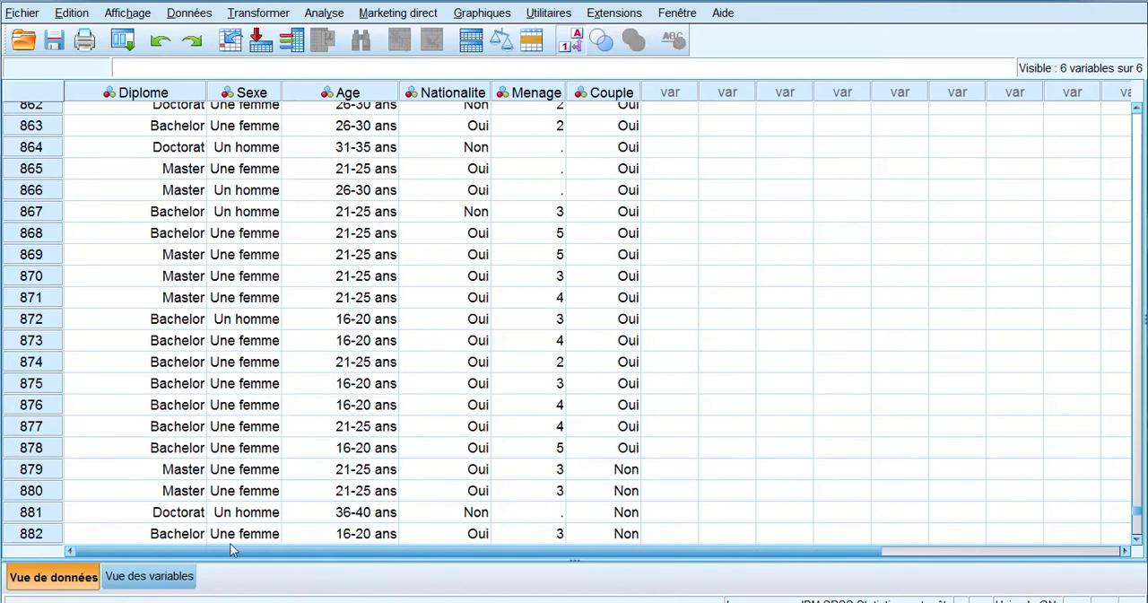
Step: Review the complete list of value labels defined for the Age variable
{"action": "left_click", "coordinate": [148, 579]}
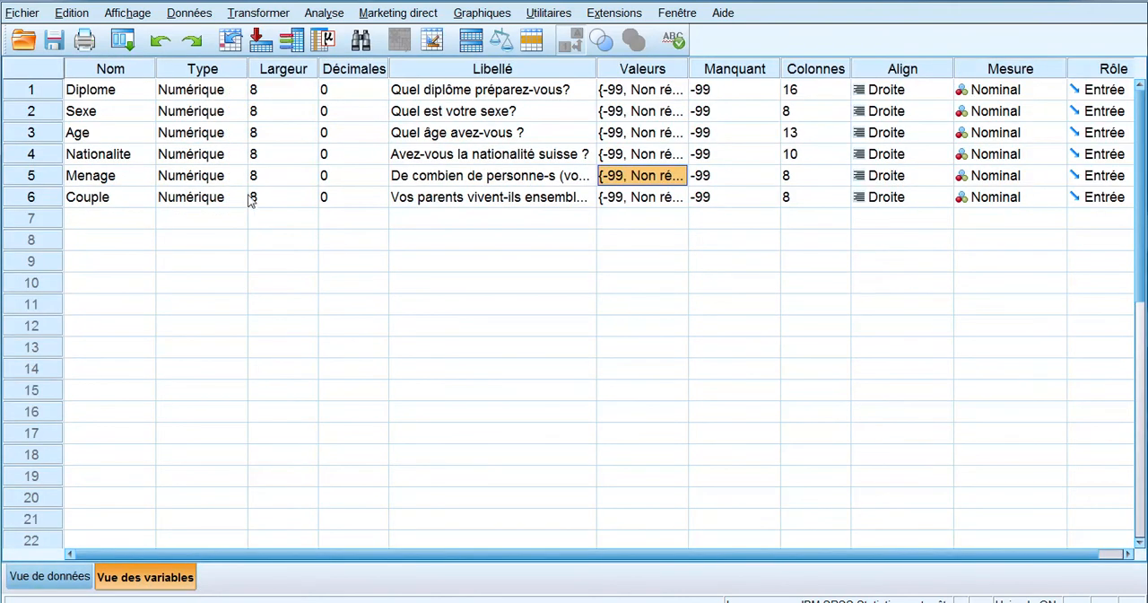
{"action": "left_click", "coordinate": [94, 138]}
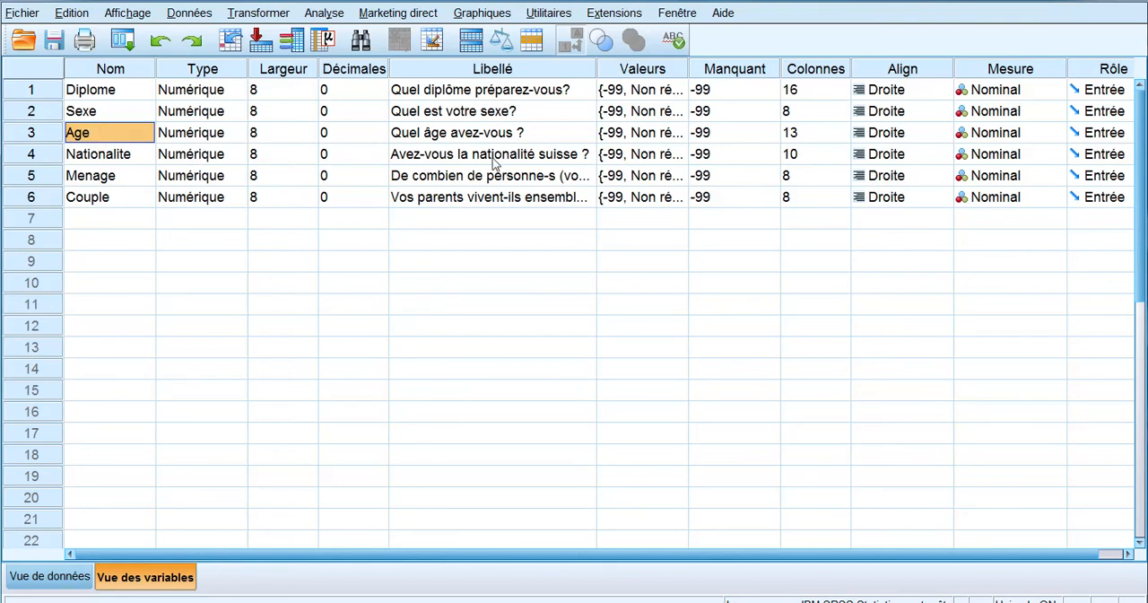
{"action": "double_click", "coordinate": [680, 139]}
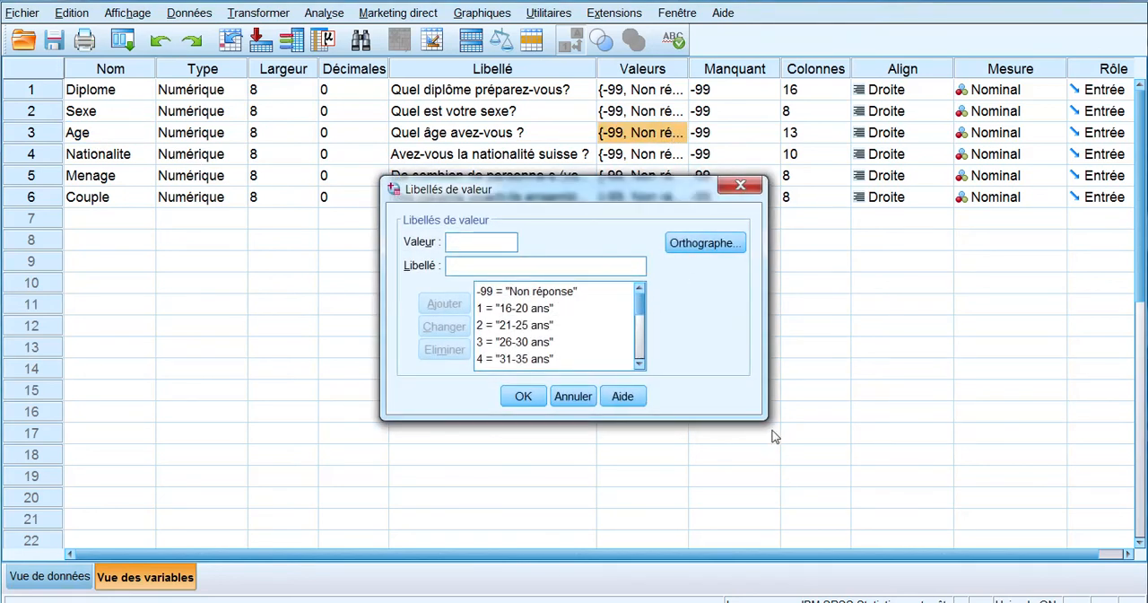
{"action": "left_click_drag", "start_coordinate": [767, 419], "coordinate": [980, 508]}
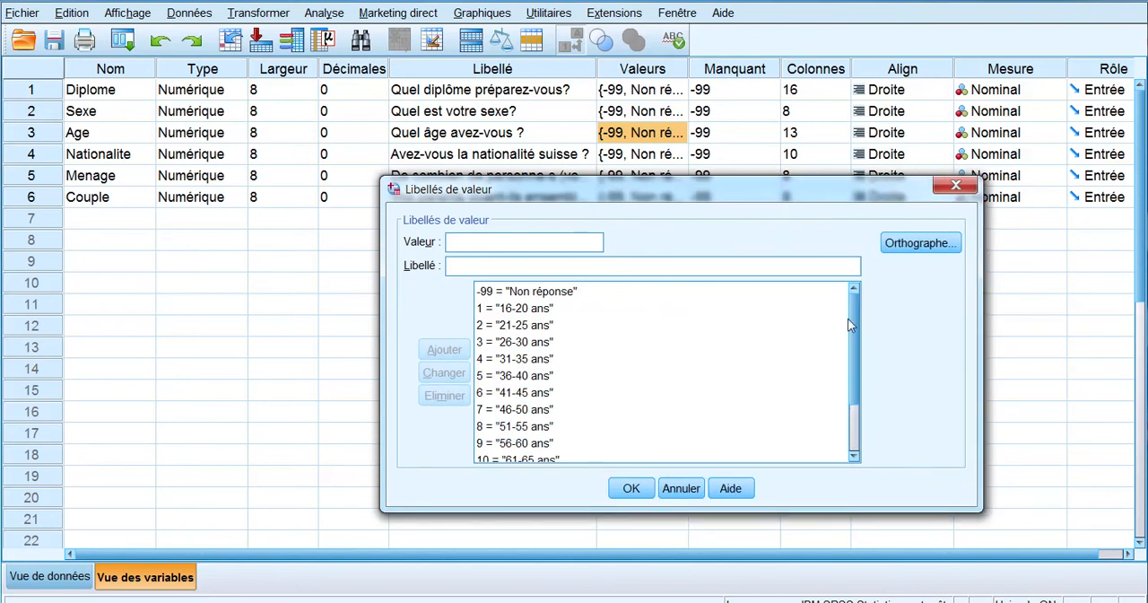
{"action": "mouse_move", "coordinate": [853, 320]}
{"action": "left_mouse_down"}
{"action": "mouse_move", "coordinate": [864, 398]}
{"action": "mouse_move", "coordinate": [868, 317]}
{"action": "left_mouse_up"}
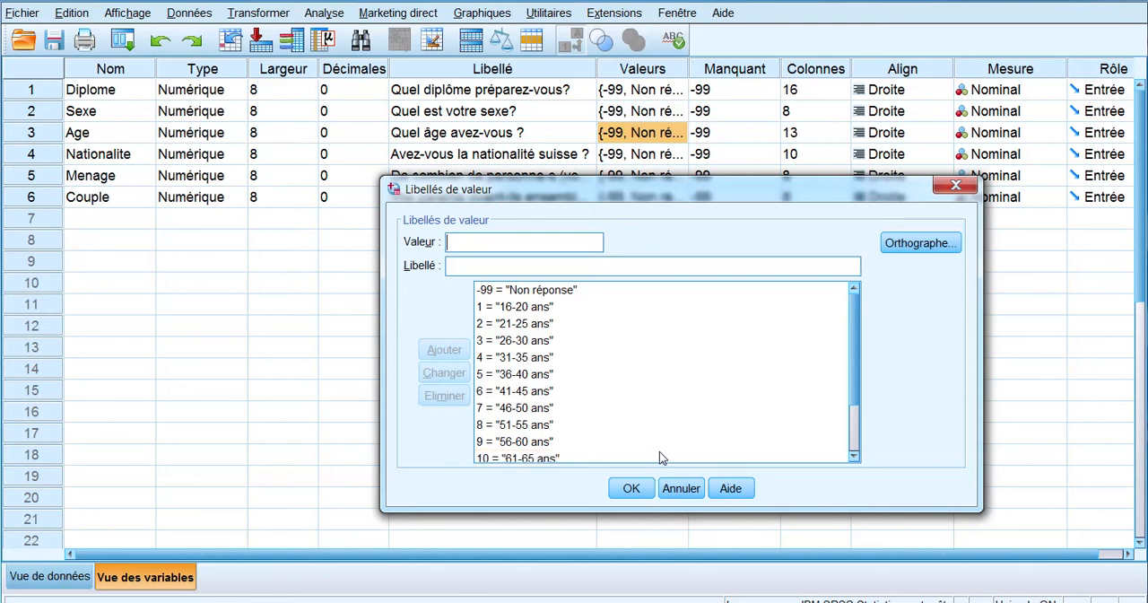
{"action": "scroll", "coordinate": [574, 366], "scroll_direction": "down", "scroll_amount": 2}
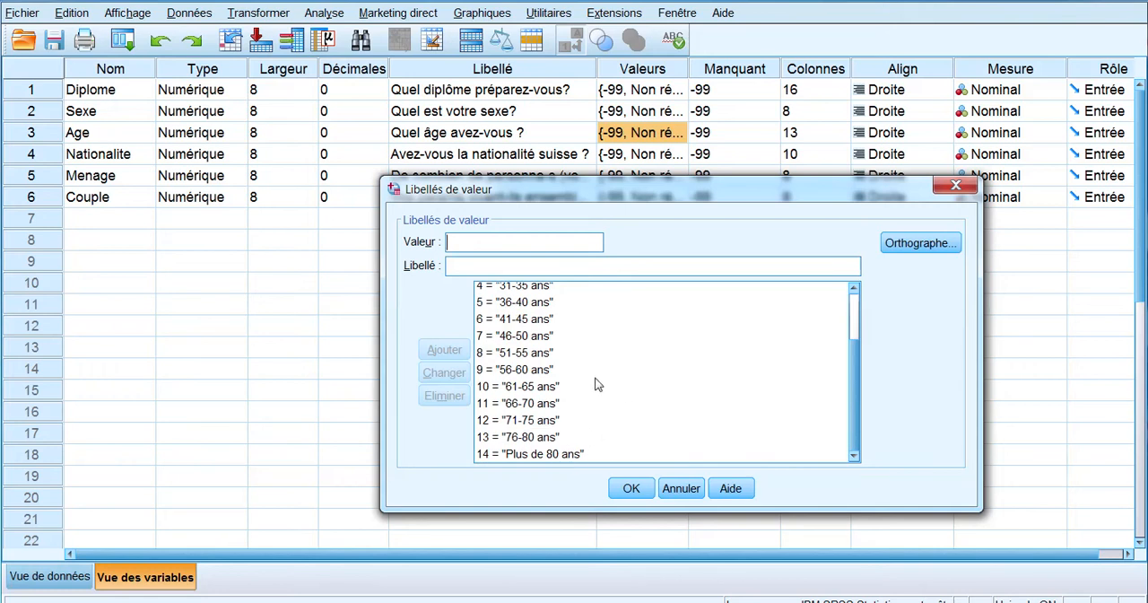
{"action": "left_click", "coordinate": [632, 489]}
Step: Generate descriptive statistics for the Age variable, review its frequency table, and return to the variable definitions
{"action": "right_click", "coordinate": [106, 141]}
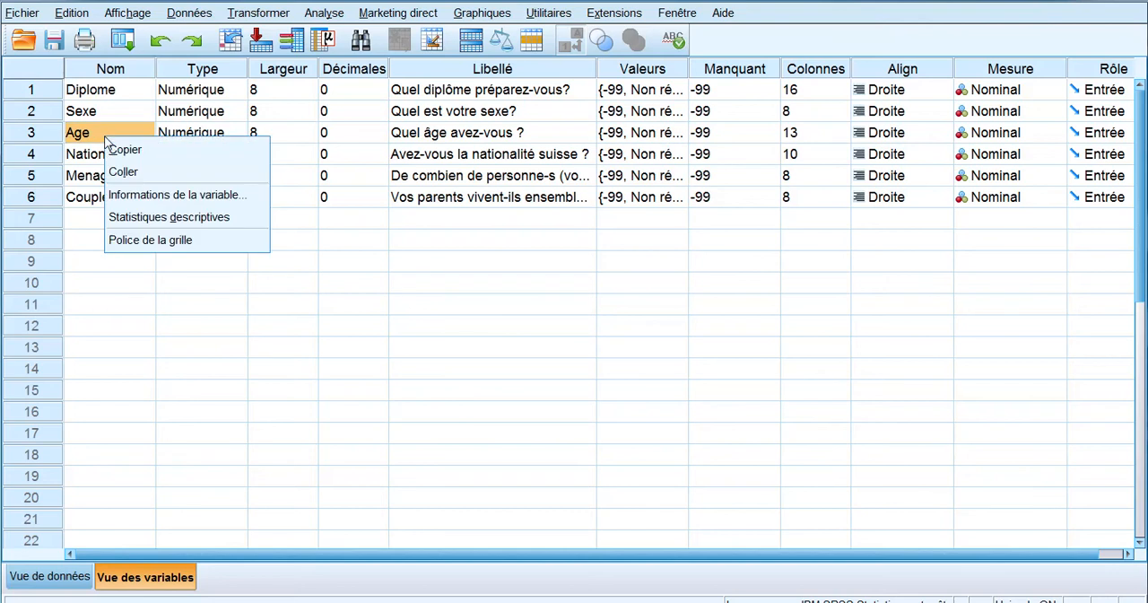
{"action": "left_click", "coordinate": [168, 216]}
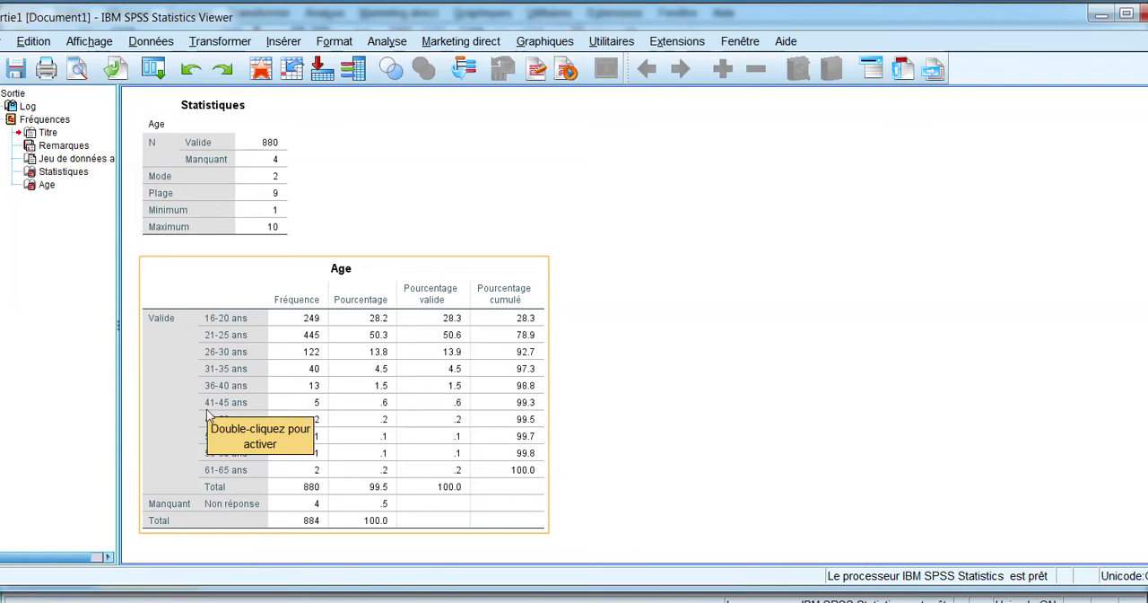
{"action": "left_click", "coordinate": [634, 324]}
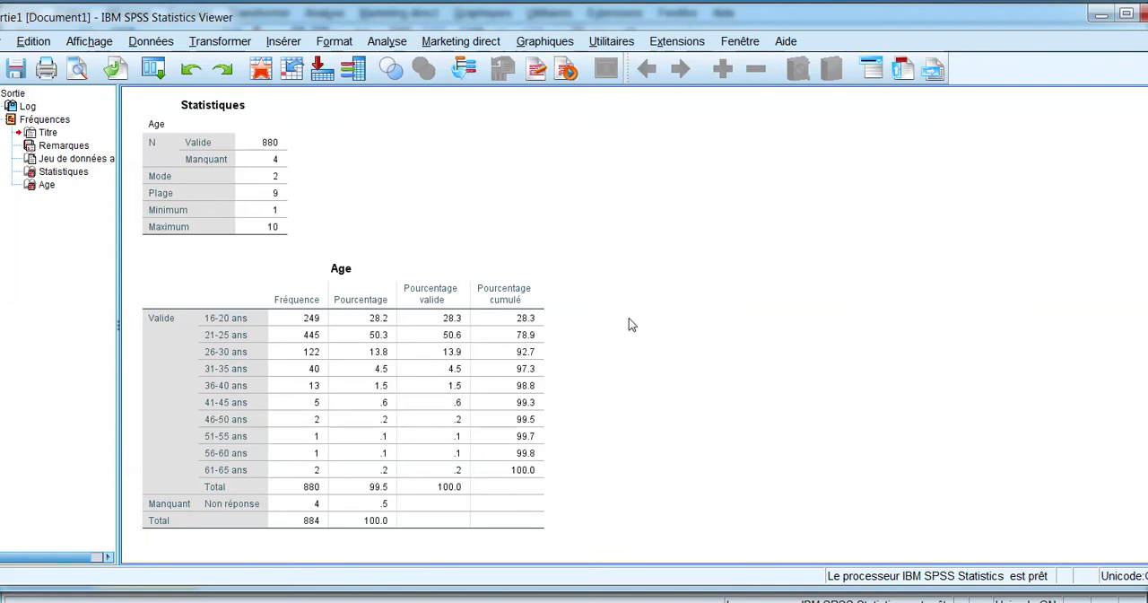
{"action": "left_click", "coordinate": [546, 283]}
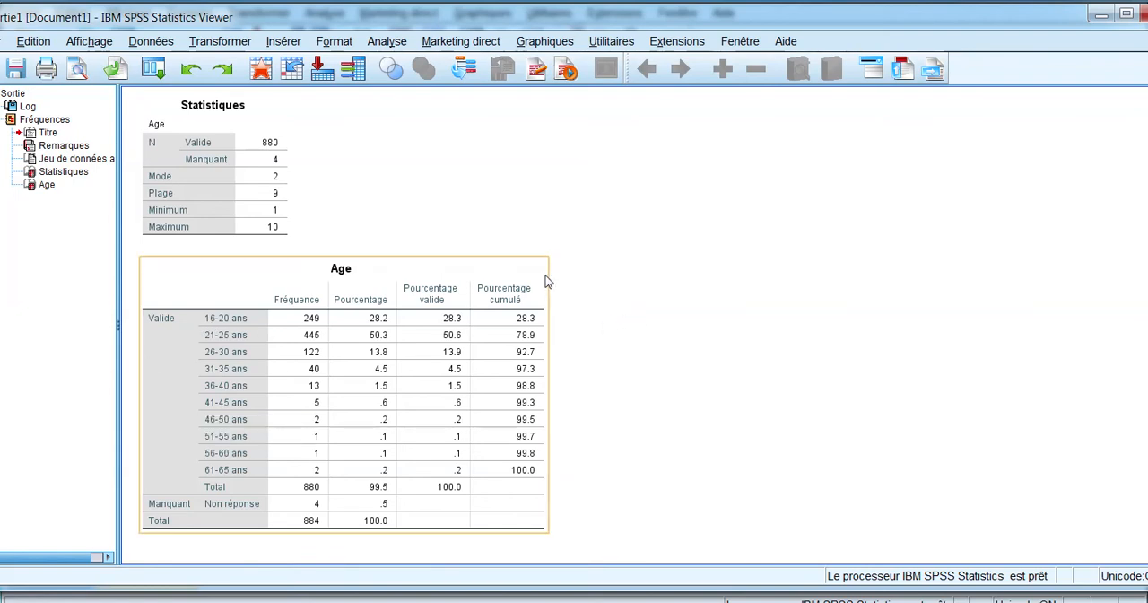
{"action": "left_click", "coordinate": [123, 346]}
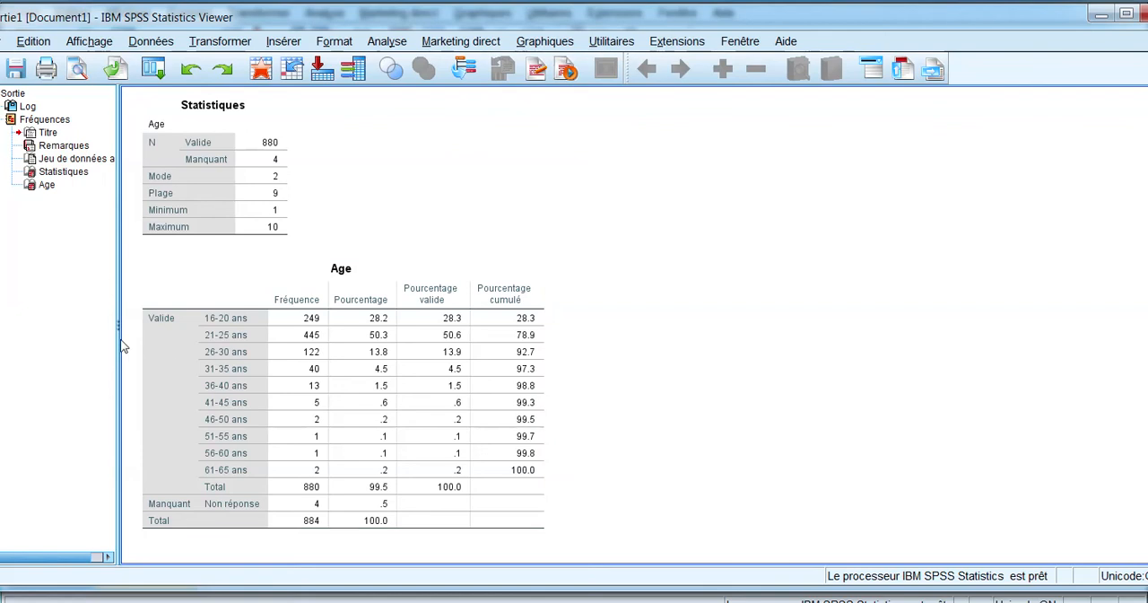
{"action": "left_click", "coordinate": [144, 309]}
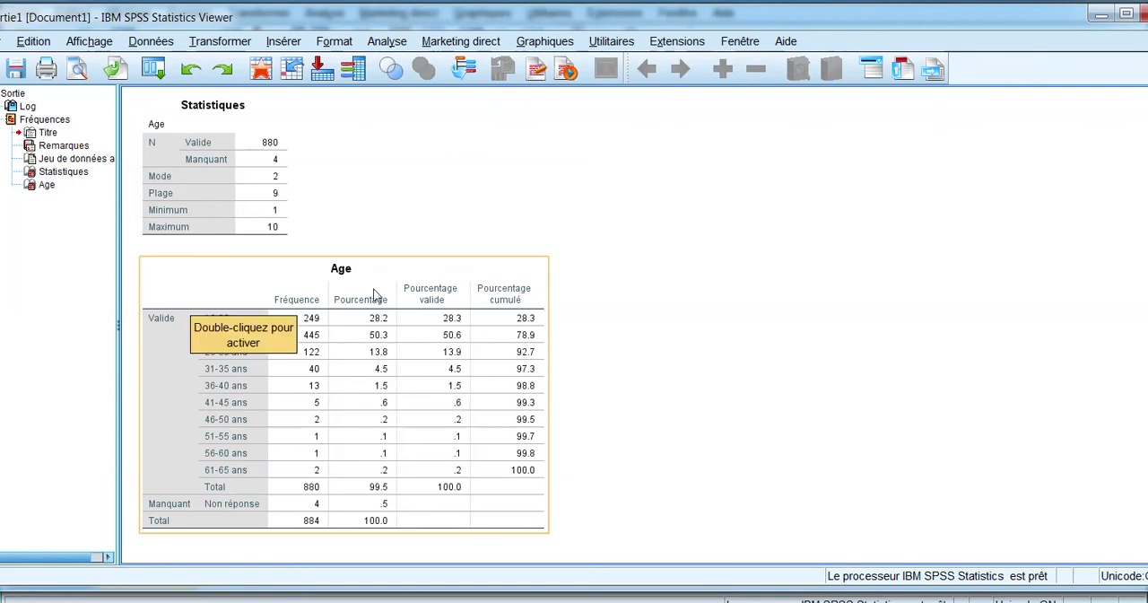
{"action": "left_click", "coordinate": [203, 413]}
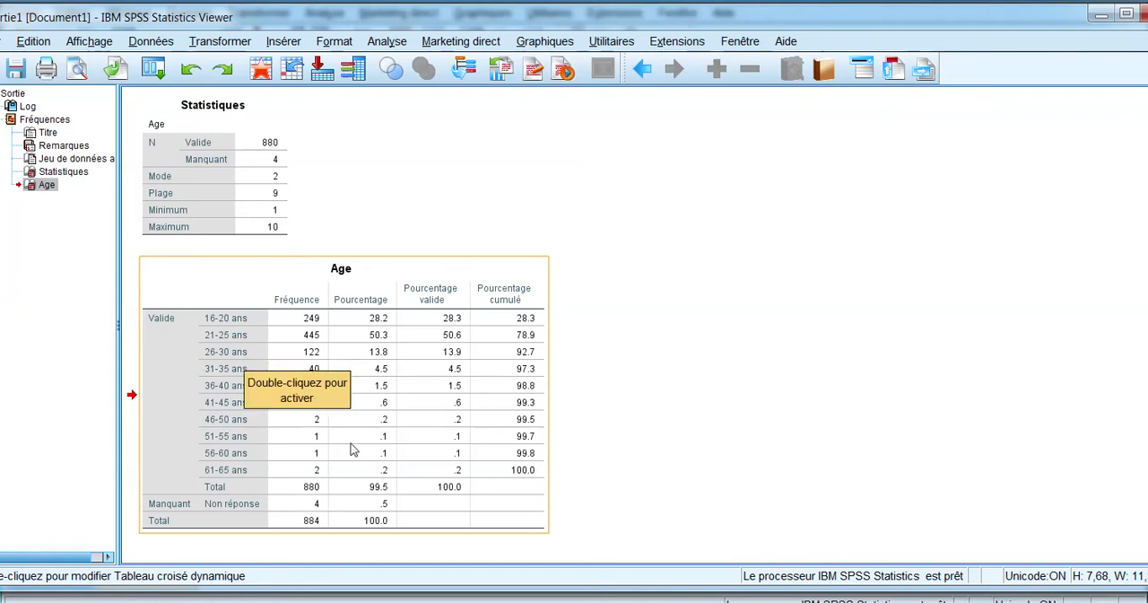
{"action": "left_click", "coordinate": [1097, 17]}
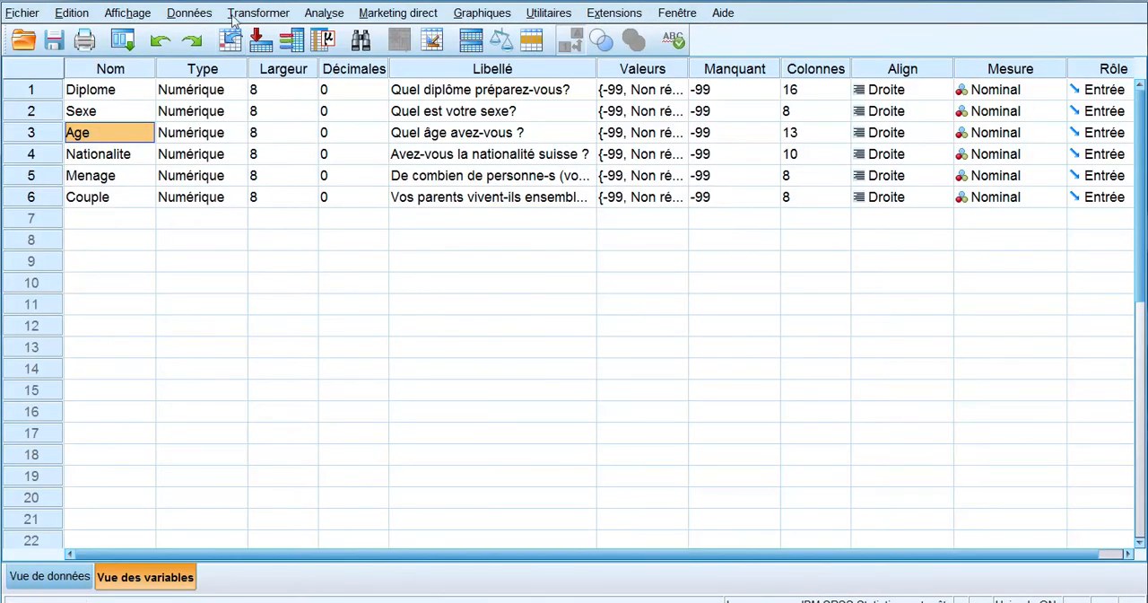
Step: Start recoding into a different variable with Age as the input variable
{"action": "left_click", "coordinate": [251, 14]}
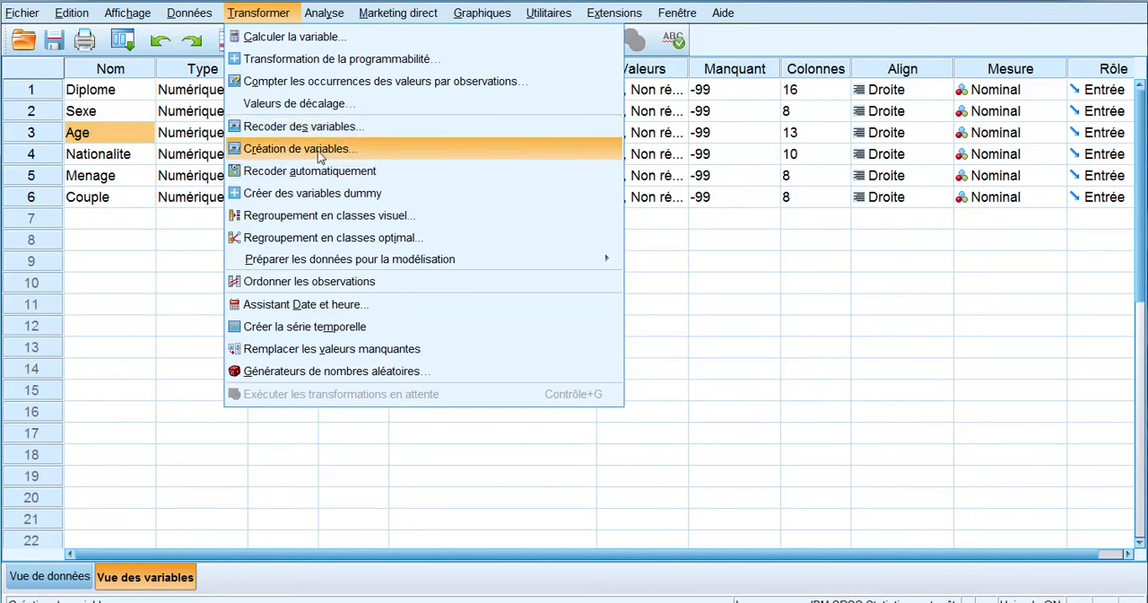
{"action": "left_click", "coordinate": [321, 154]}
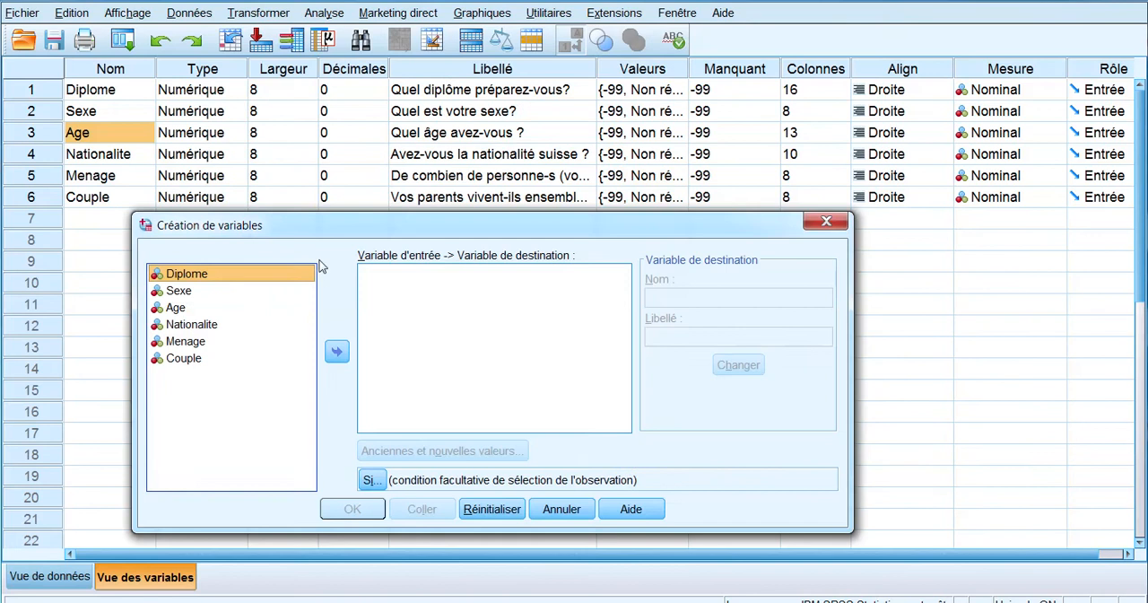
{"action": "left_click_drag", "start_coordinate": [314, 225], "coordinate": [339, 141]}
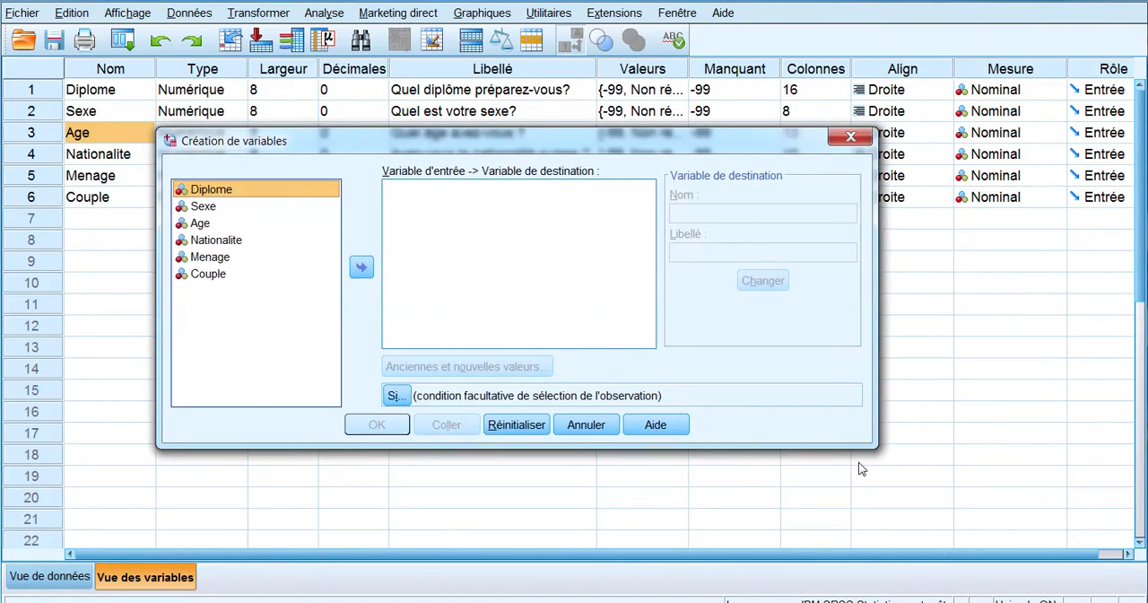
{"action": "left_click_drag", "start_coordinate": [874, 444], "coordinate": [1063, 555]}
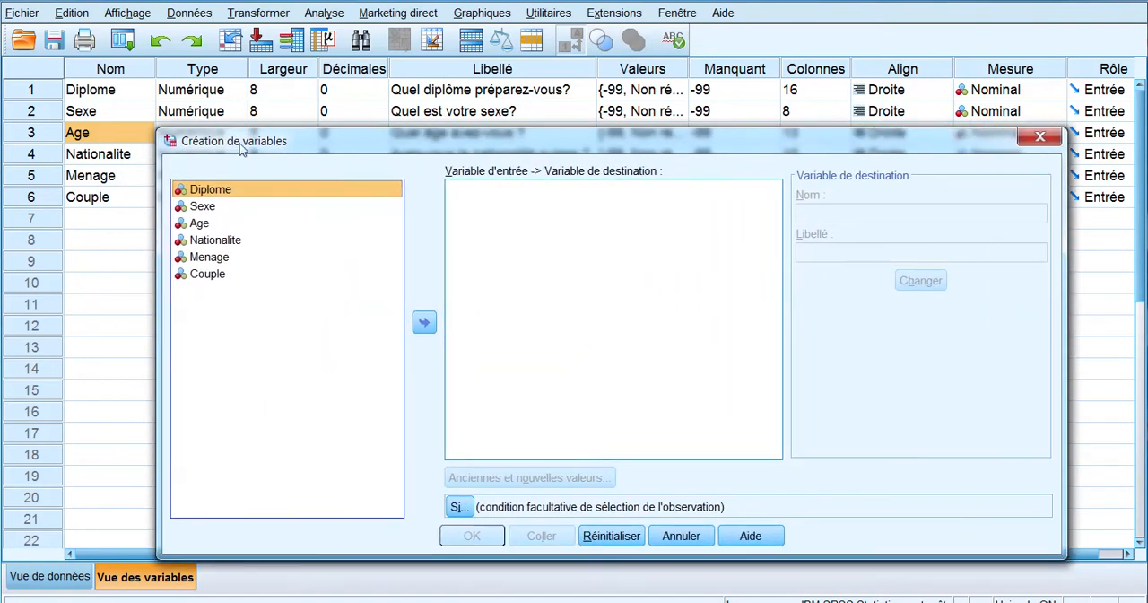
{"action": "left_click", "coordinate": [197, 223]}
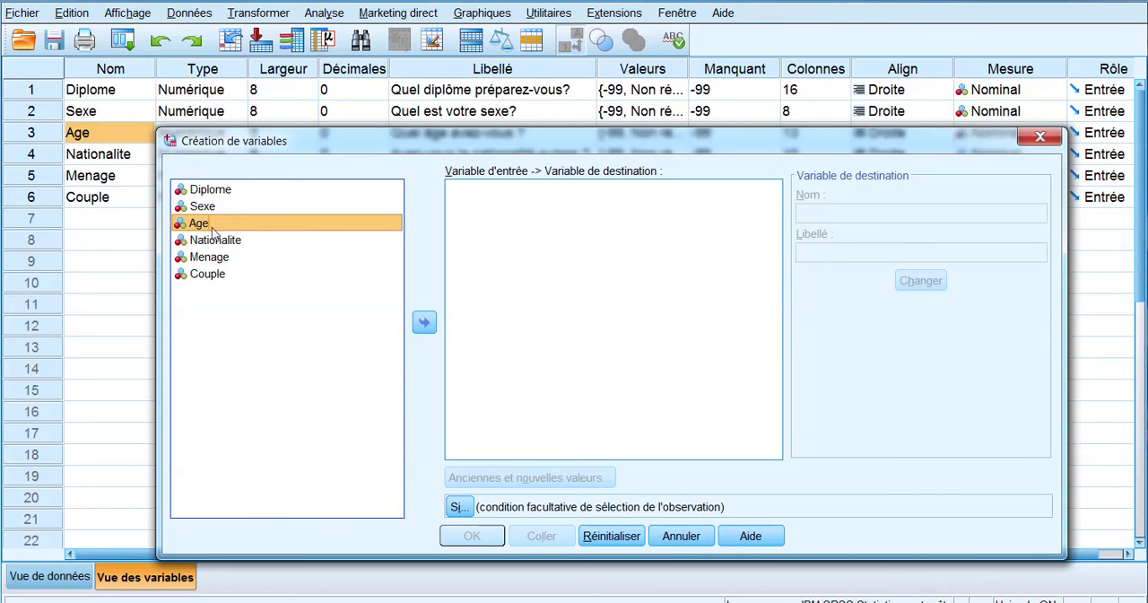
{"action": "left_click", "coordinate": [425, 323]}
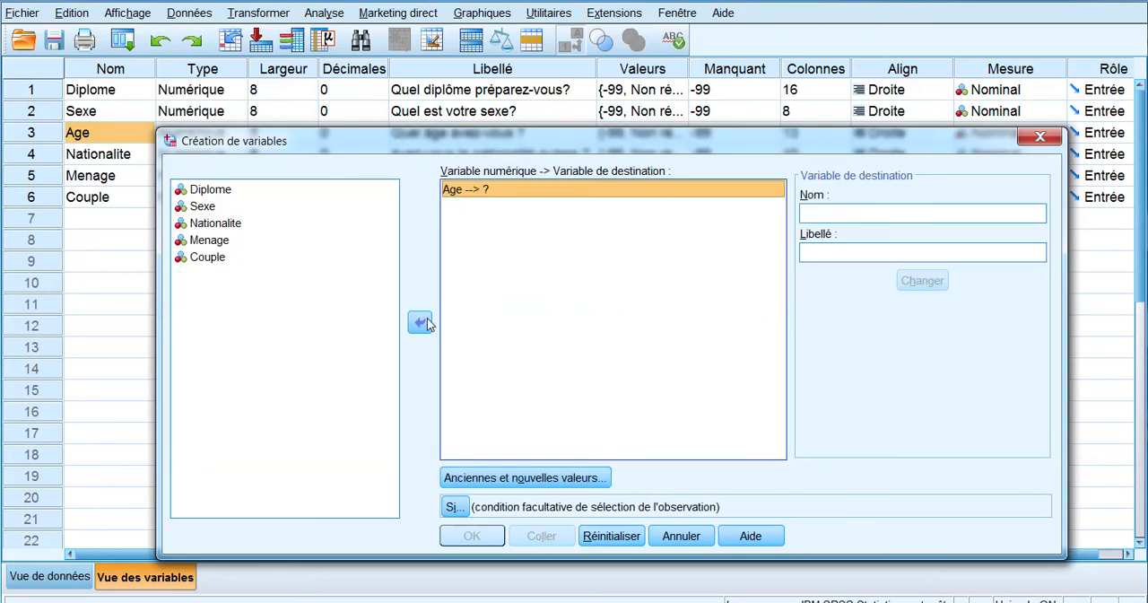
{"action": "left_click_drag", "start_coordinate": [560, 146], "coordinate": [495, 145]}
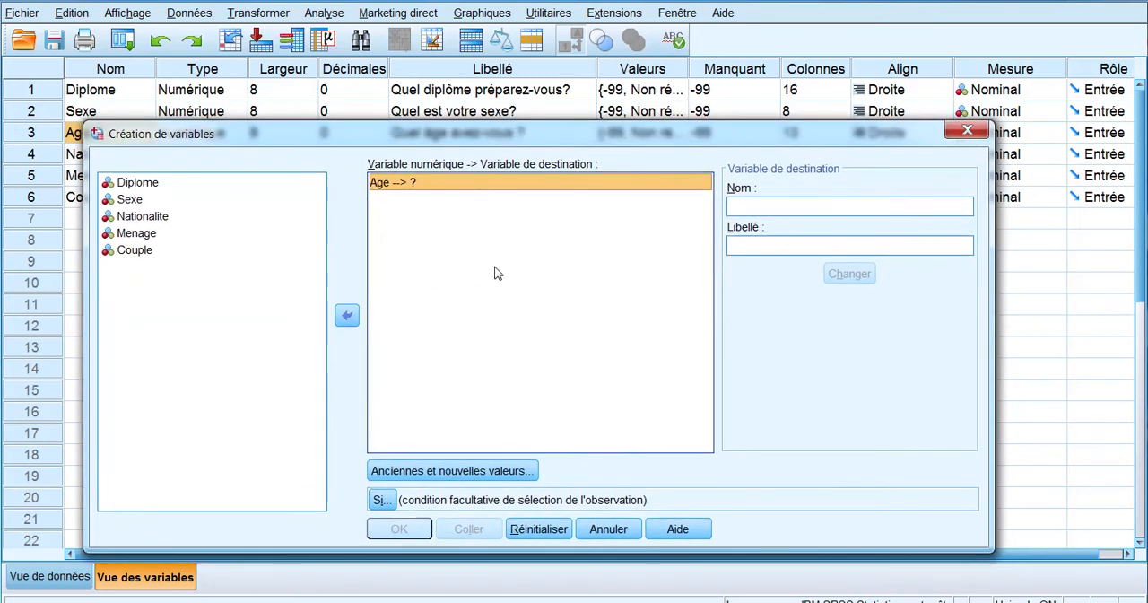
Step: Enter AgeRecode as the destination variable's name and "variable Age recodée" as its label
{"action": "left_click", "coordinate": [784, 204]}
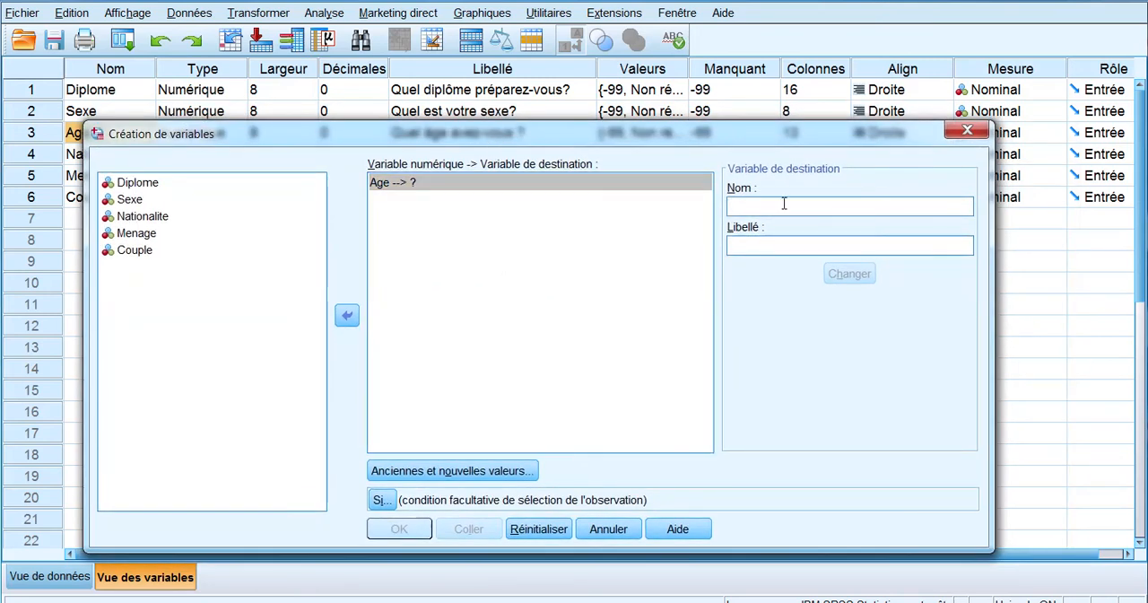
{"action": "type", "text": "AgeRecode"}
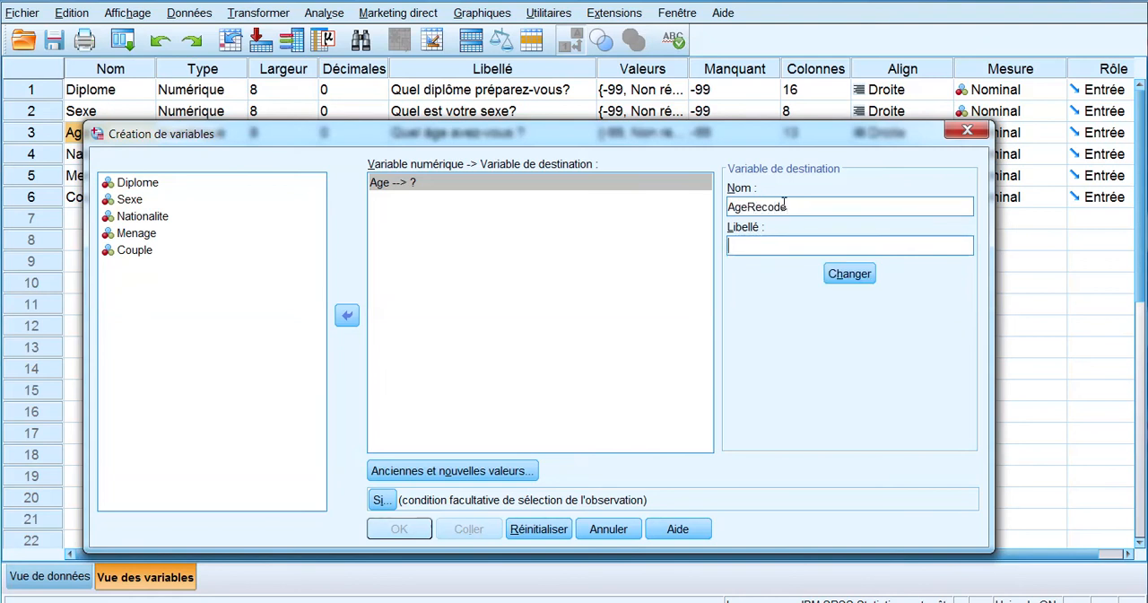
{"action": "type", "text": "variable âg"}
{"action": "type", "text": "recodée"}
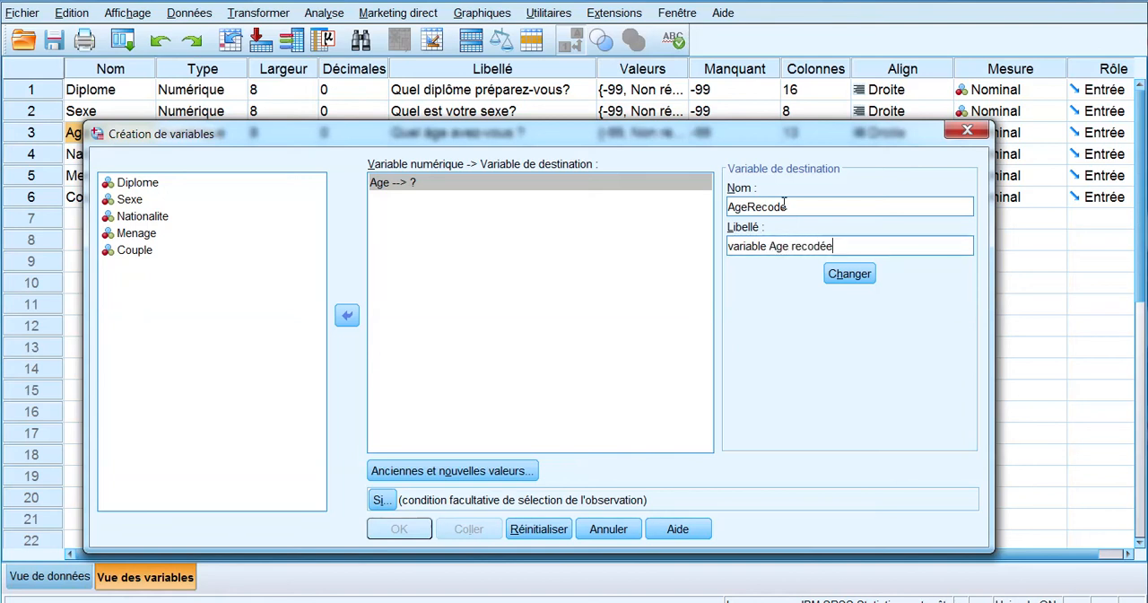
Step: Add an old-to-new value rule that copies the old values for the range 1 to 3
{"action": "left_click", "coordinate": [415, 472]}
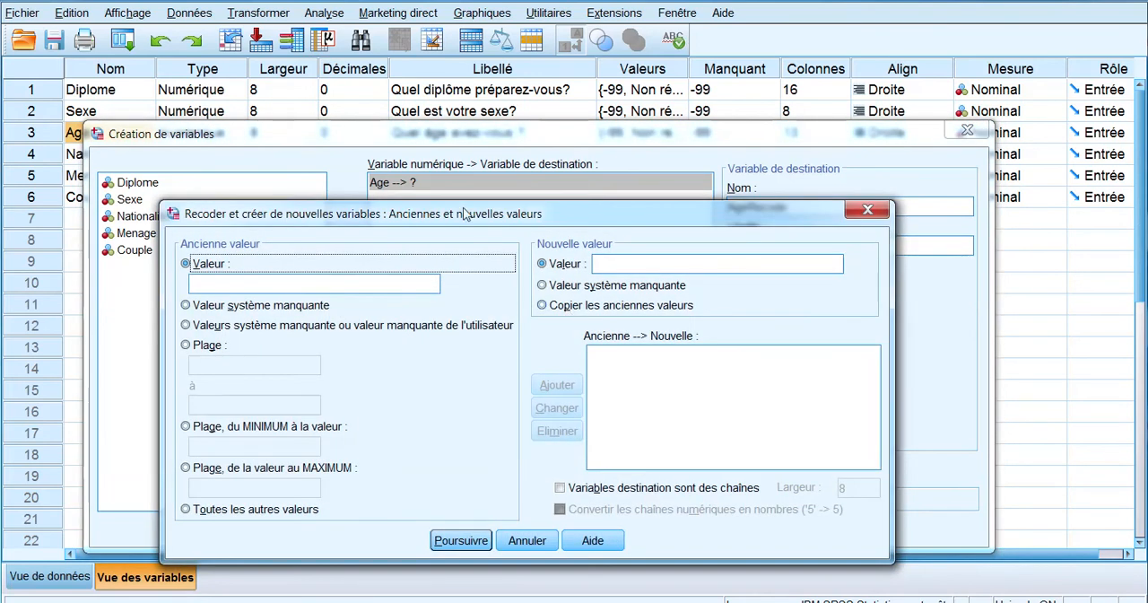
{"action": "left_click_drag", "start_coordinate": [464, 213], "coordinate": [456, 153]}
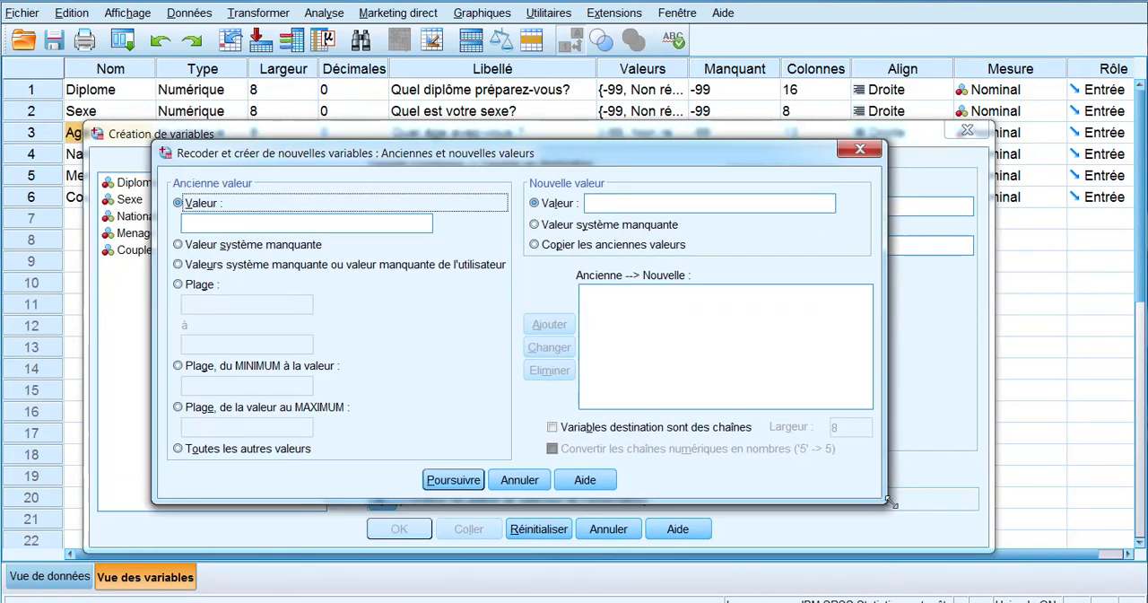
{"action": "left_click_drag", "start_coordinate": [891, 503], "coordinate": [1012, 551]}
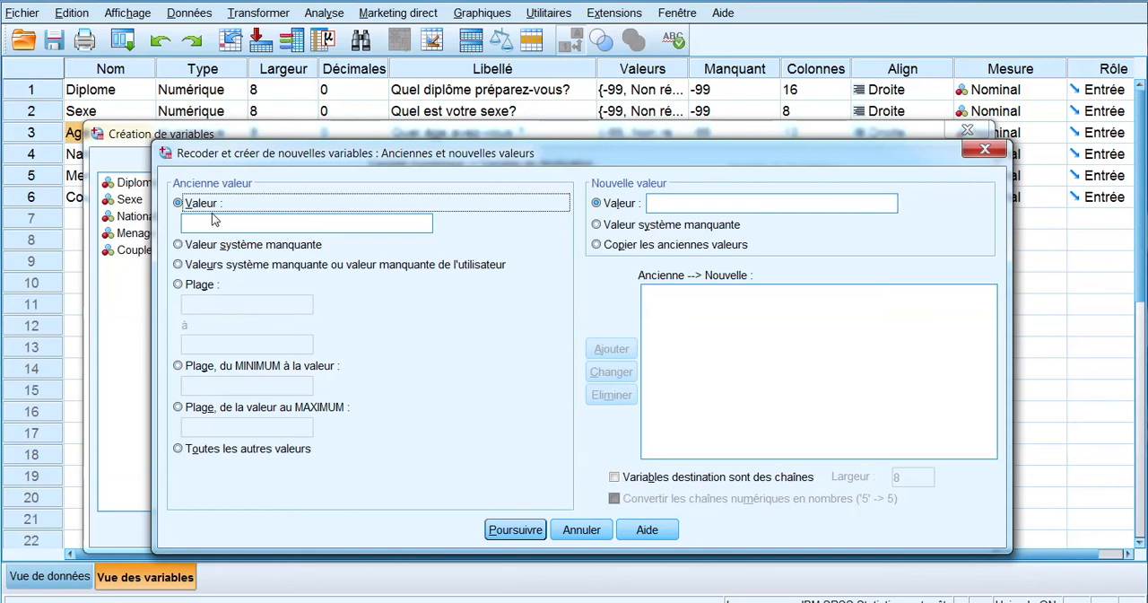
{"action": "left_click", "coordinate": [189, 289]}
{"action": "left_click", "coordinate": [207, 307]}
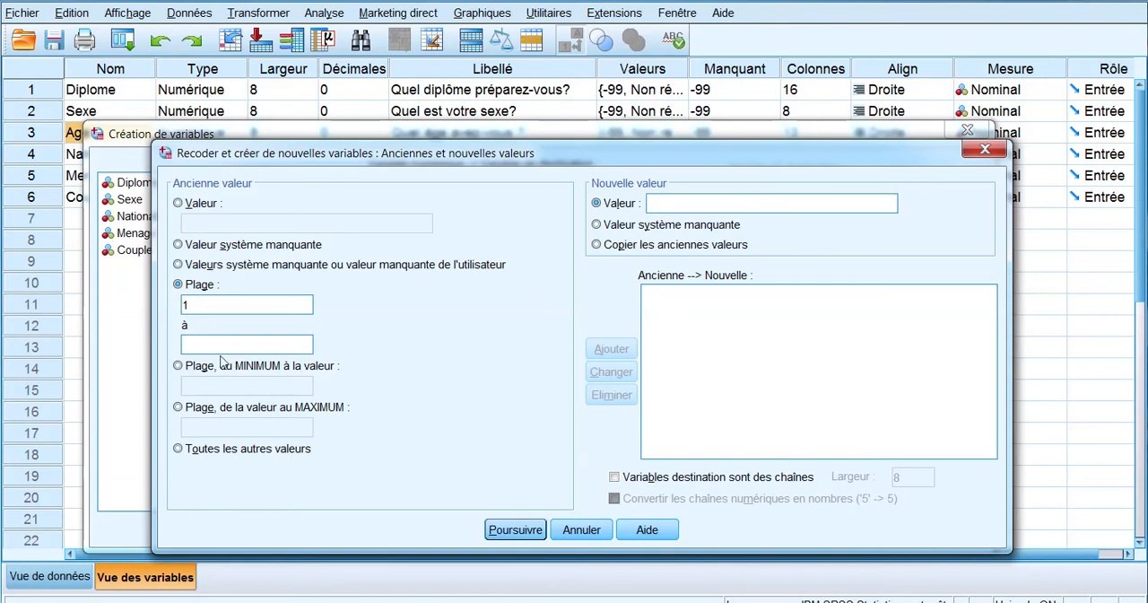
{"action": "left_click", "coordinate": [217, 342]}
{"action": "left_click", "coordinate": [676, 246]}
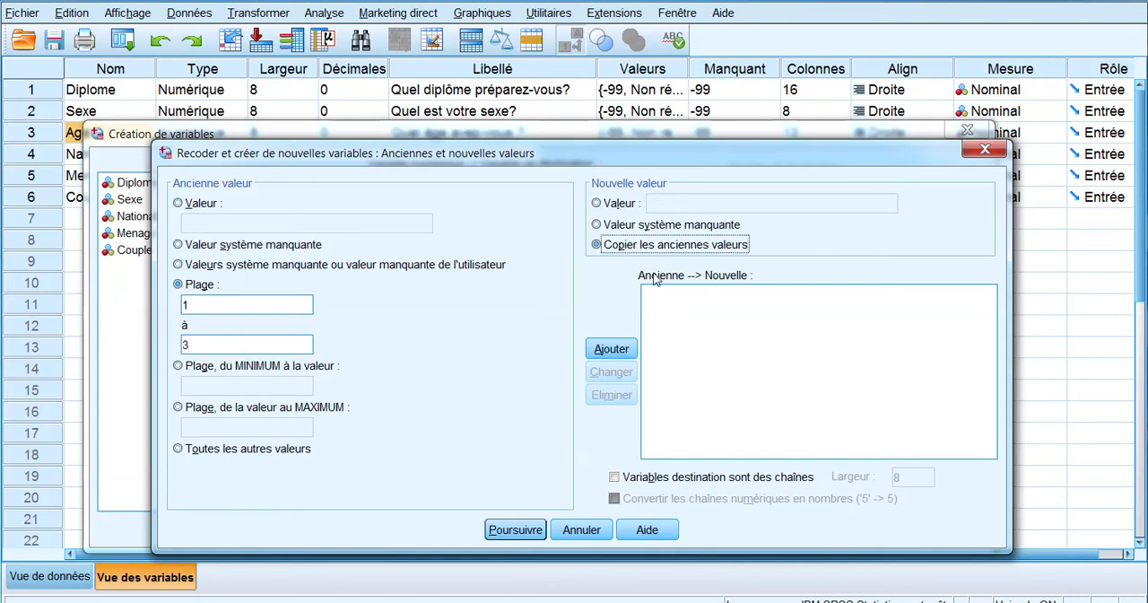
{"action": "left_click", "coordinate": [603, 351]}
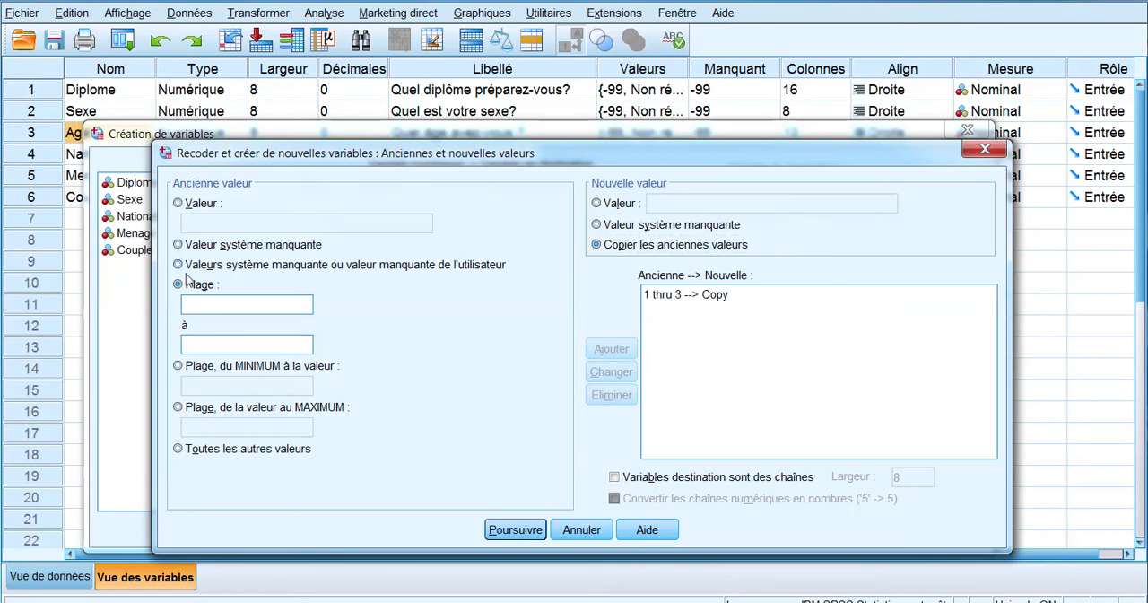
Step: Add a rule that recodes the range of old values 4 to 14 into the new value 4
{"action": "left_click", "coordinate": [179, 204]}
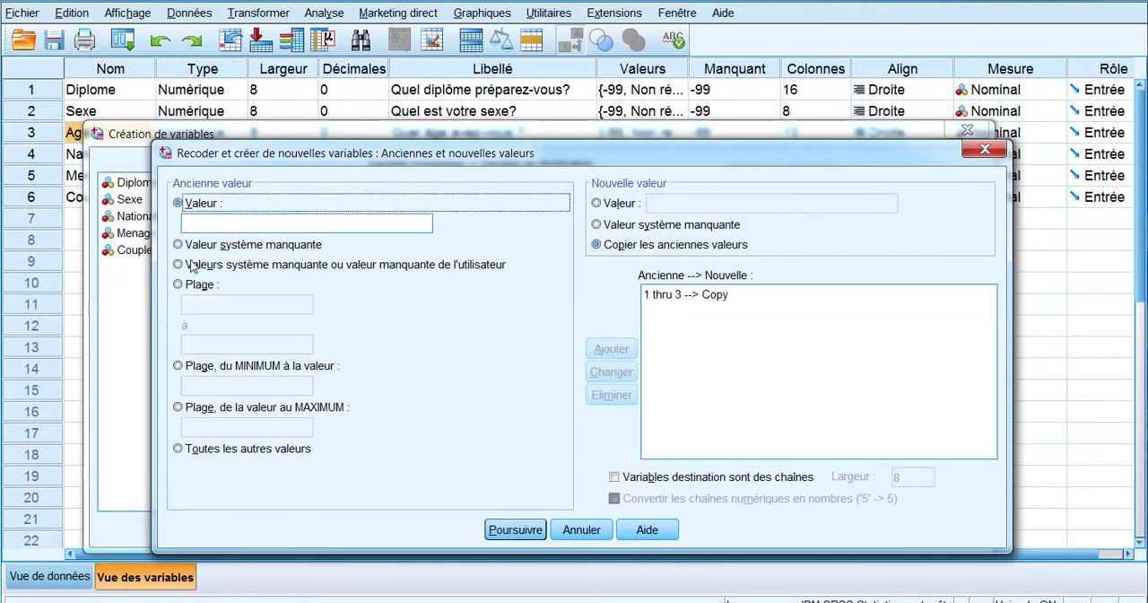
{"action": "left_click", "coordinate": [178, 285]}
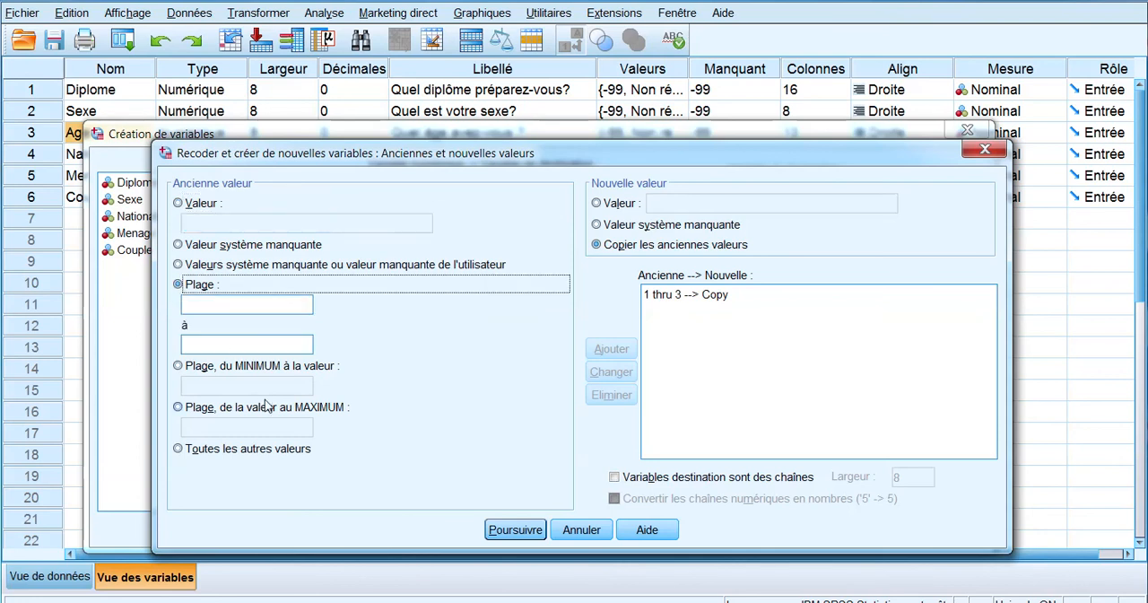
{"action": "left_click", "coordinate": [204, 303]}
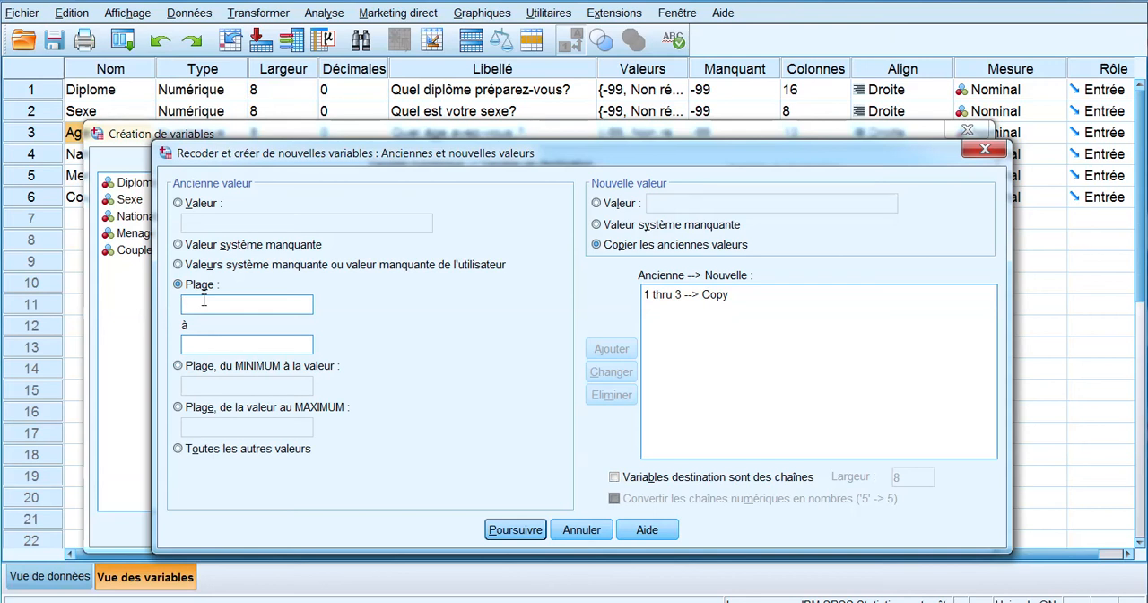
{"action": "type", "text": "414"}
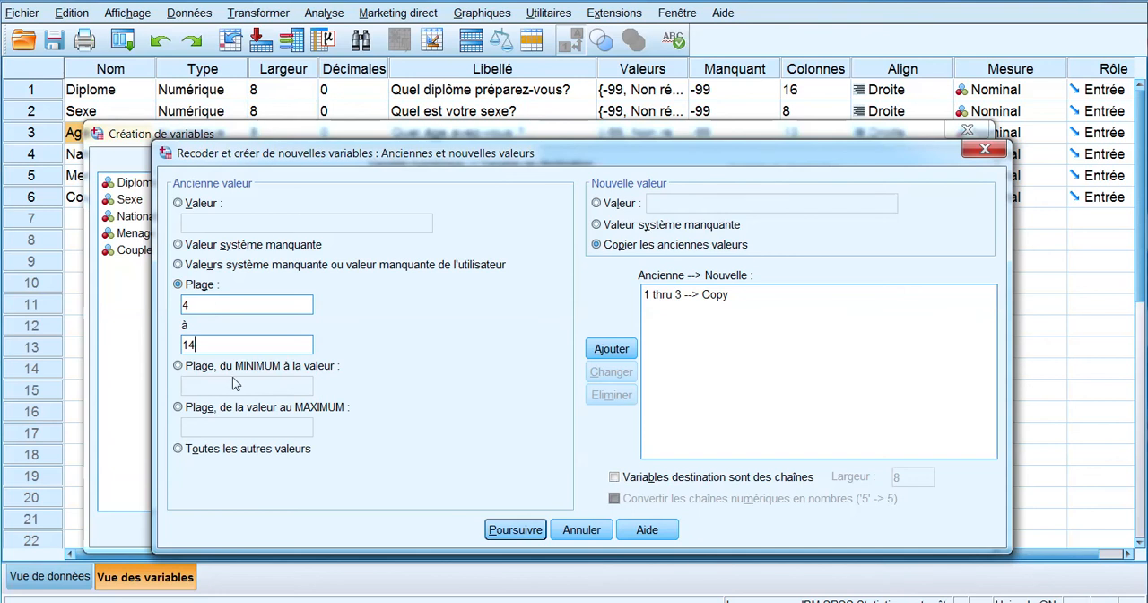
{"action": "left_click", "coordinate": [597, 204]}
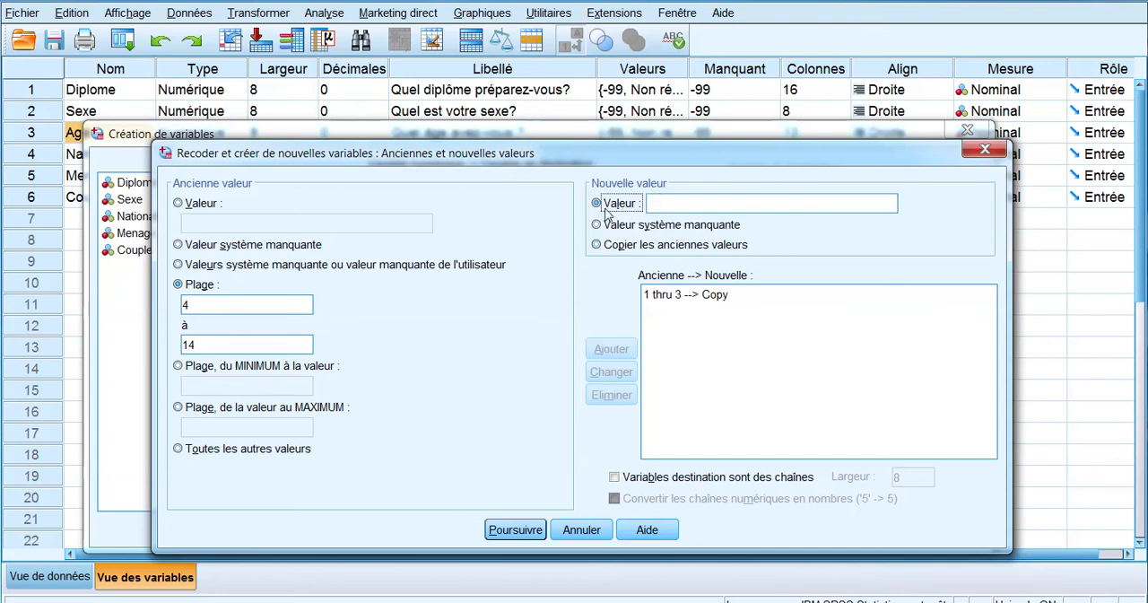
{"action": "left_click", "coordinate": [706, 207]}
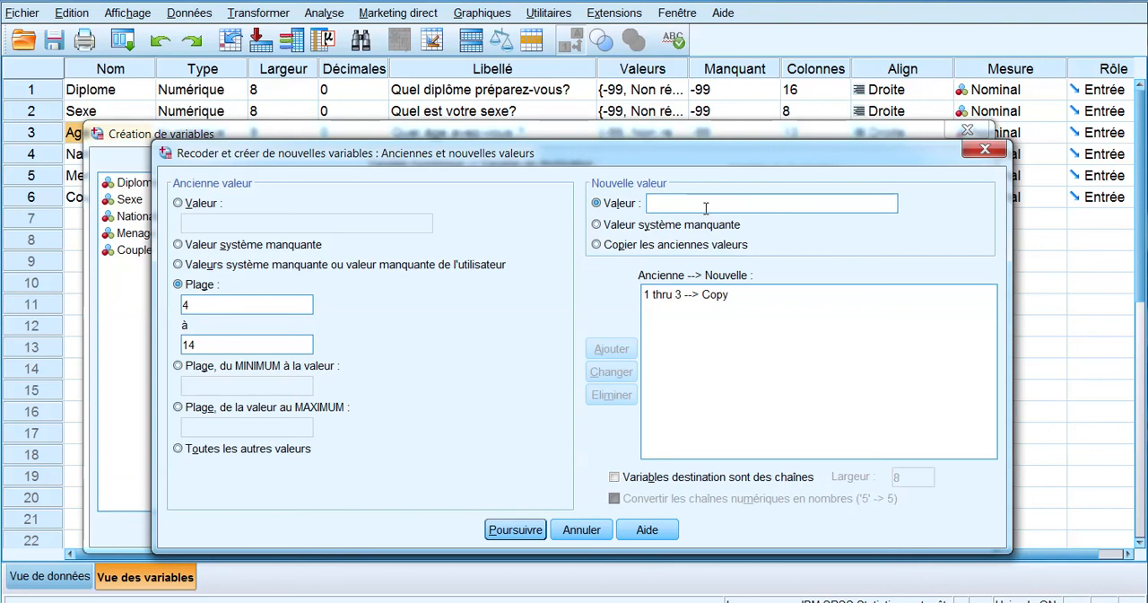
{"action": "type", "text": "4"}
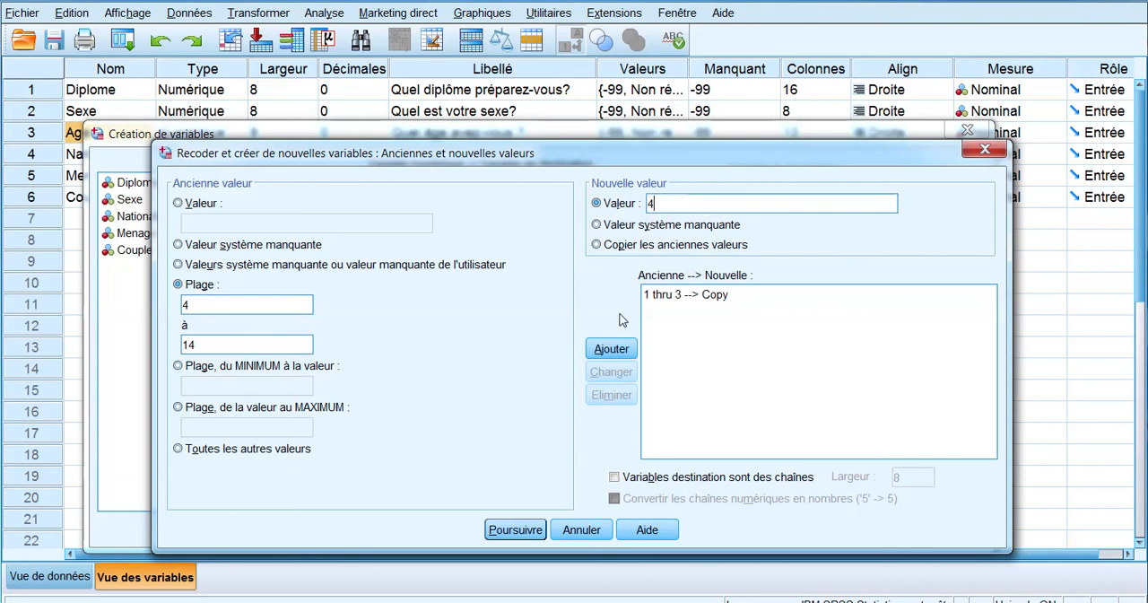
{"action": "left_click", "coordinate": [613, 352]}
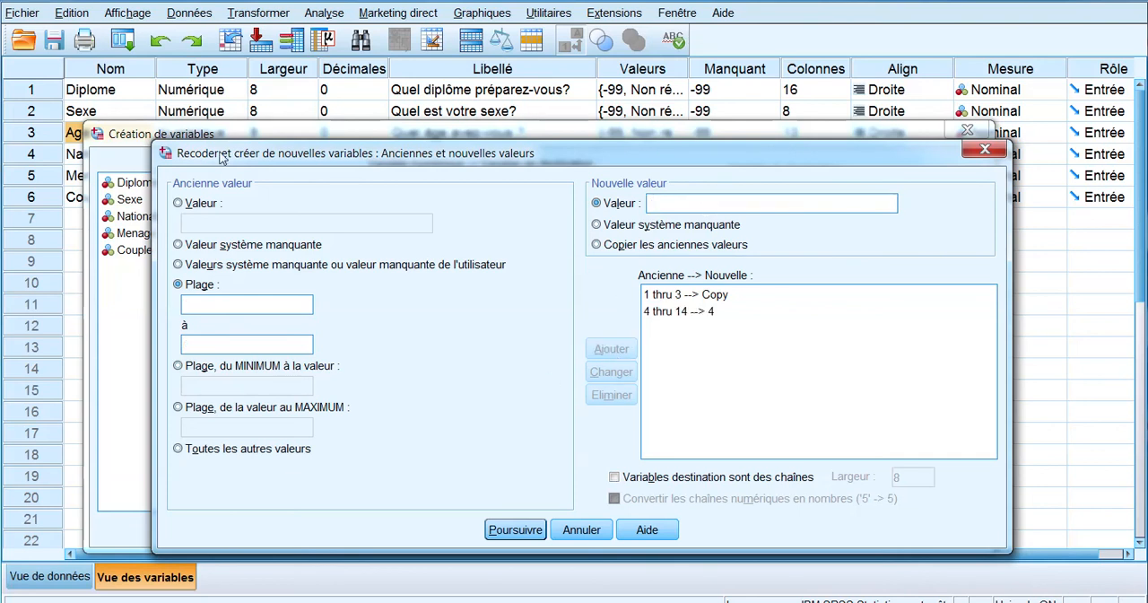
Step: Add a rule that turns system- or user-missing values into system-missing, and accept the recoding rules
{"action": "mouse_move", "coordinate": [258, 157]}
{"action": "left_mouse_down"}
{"action": "mouse_move", "coordinate": [159, 228]}
{"action": "mouse_move", "coordinate": [240, 210]}
{"action": "mouse_move", "coordinate": [255, 184]}
{"action": "mouse_move", "coordinate": [245, 165]}
{"action": "left_mouse_up"}
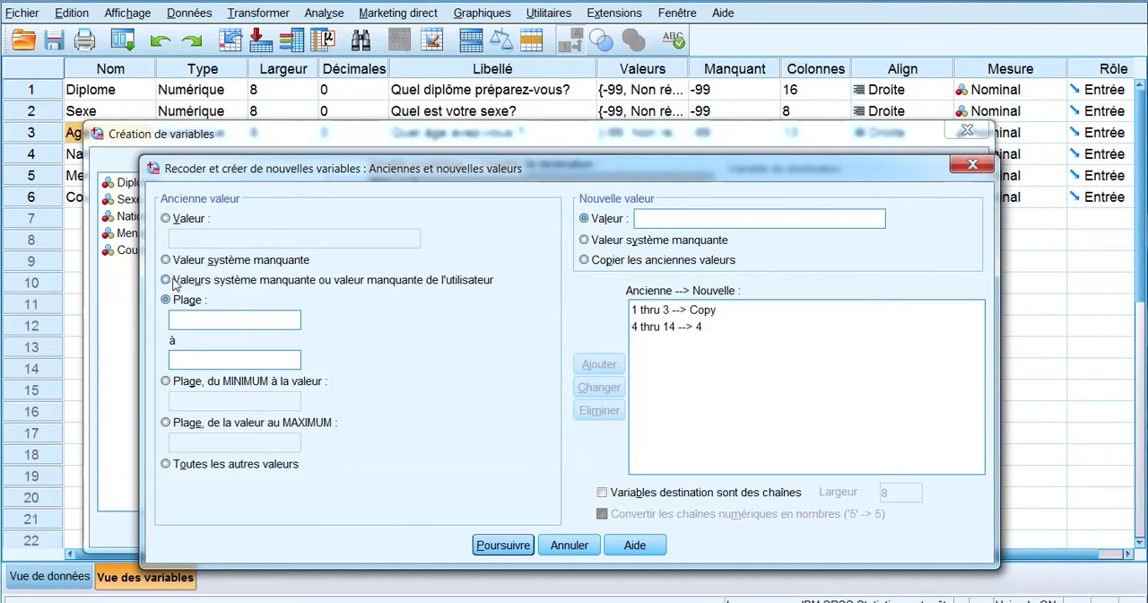
{"action": "left_click", "coordinate": [174, 279]}
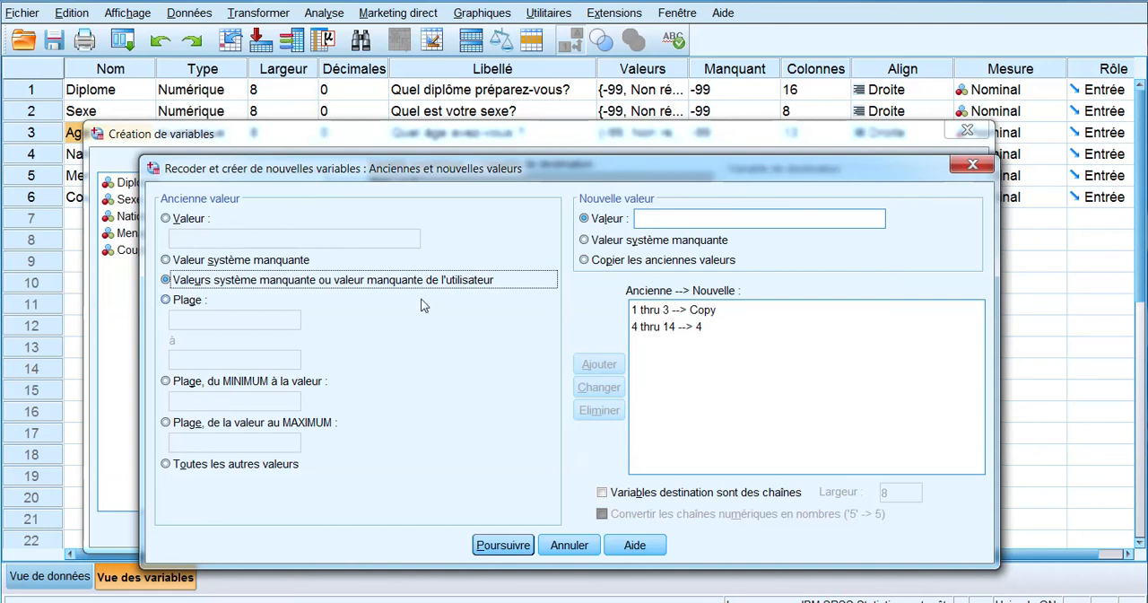
{"action": "left_click", "coordinate": [597, 243]}
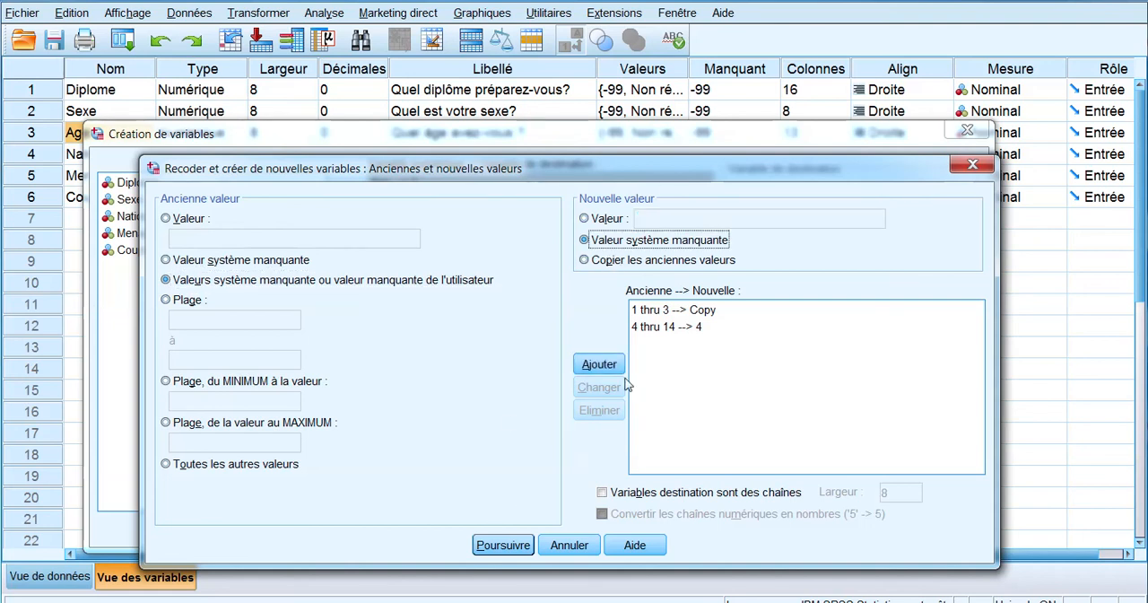
{"action": "left_click", "coordinate": [599, 364]}
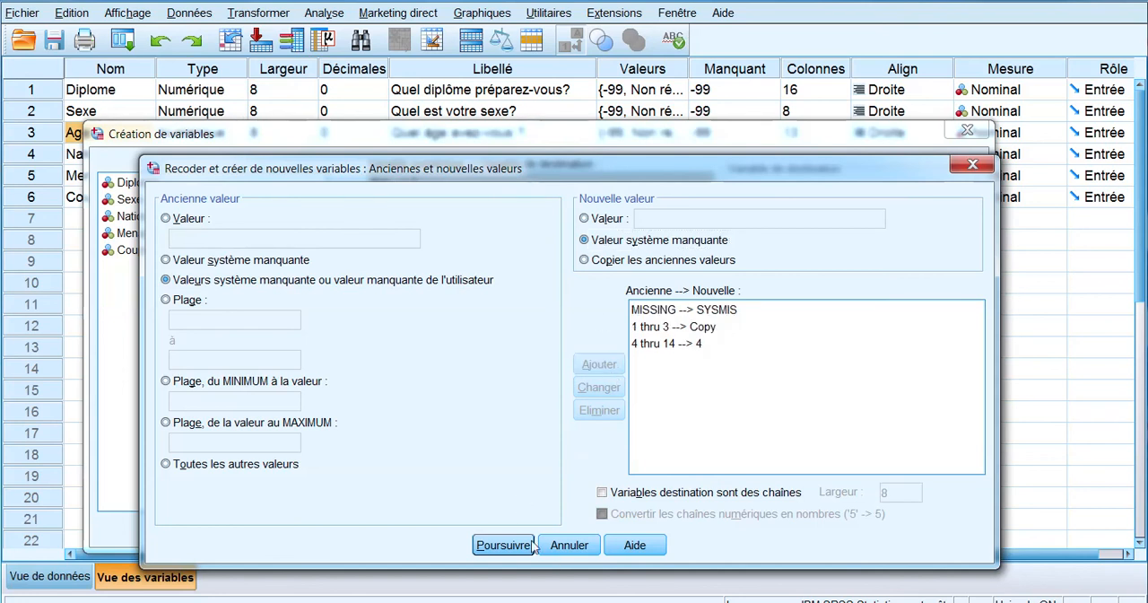
{"action": "left_click", "coordinate": [504, 546]}
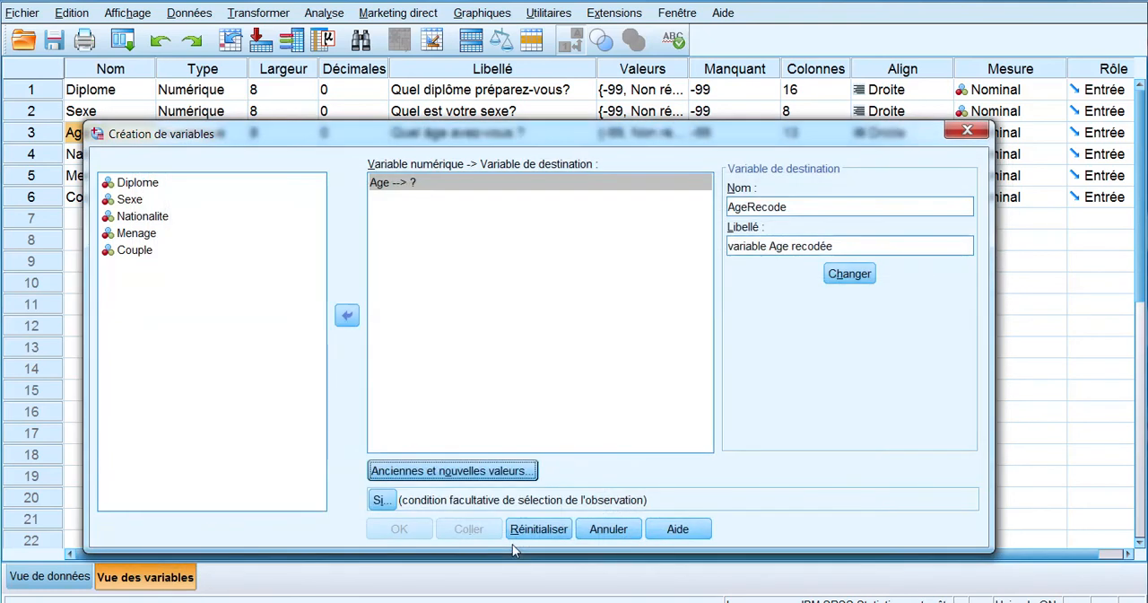
Step: Assign AgeRecode as the destination for Age, run the recode, and return to the variable definitions
{"action": "left_click", "coordinate": [866, 274]}
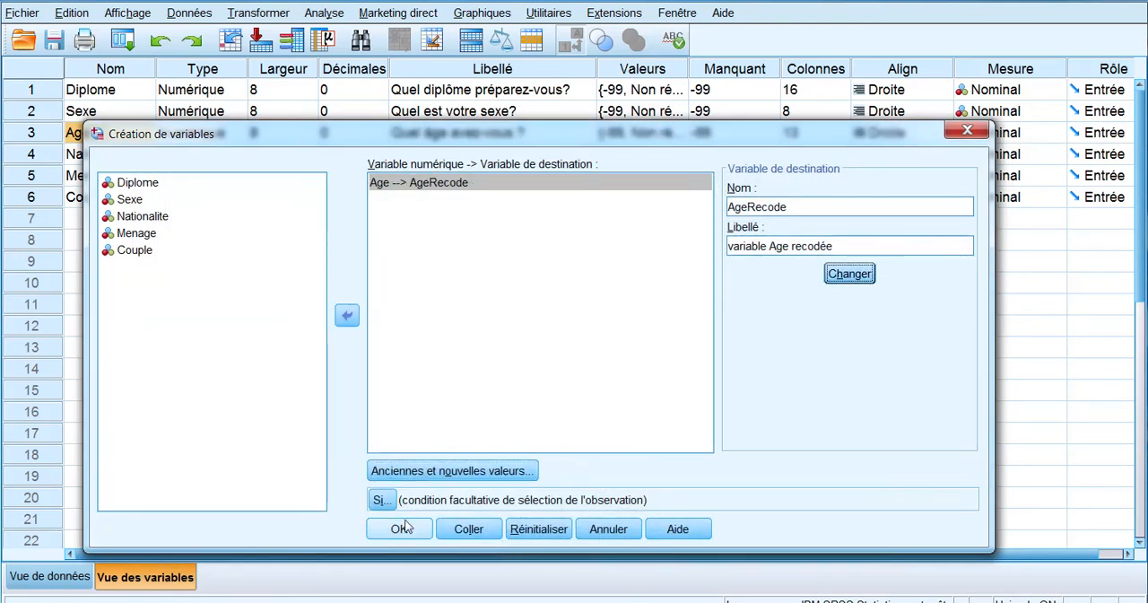
{"action": "left_click", "coordinate": [401, 528]}
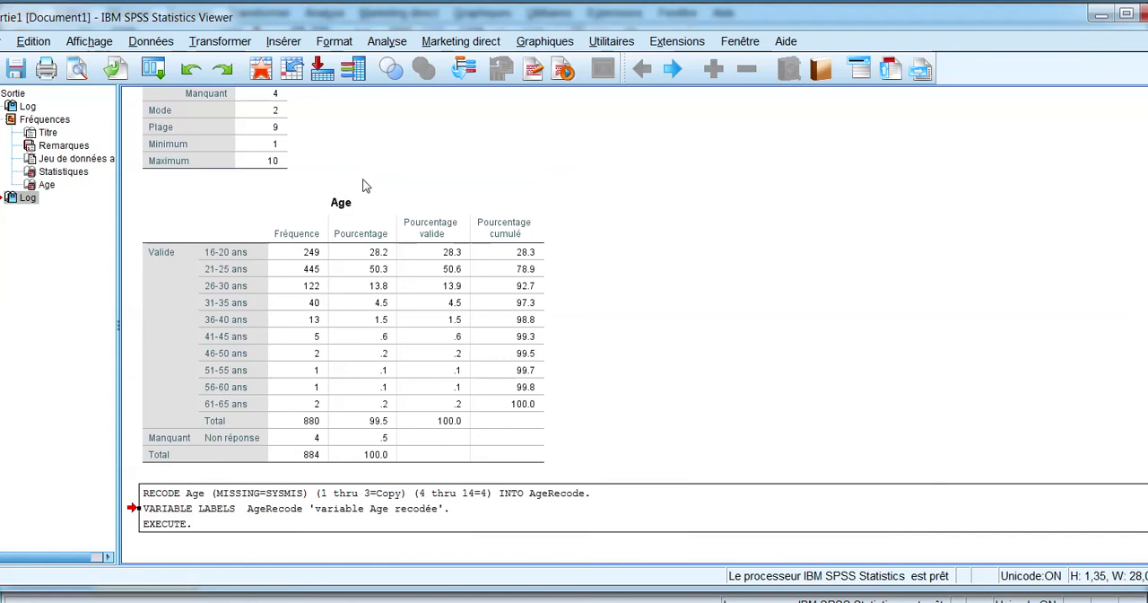
{"action": "left_click", "coordinate": [1101, 15]}
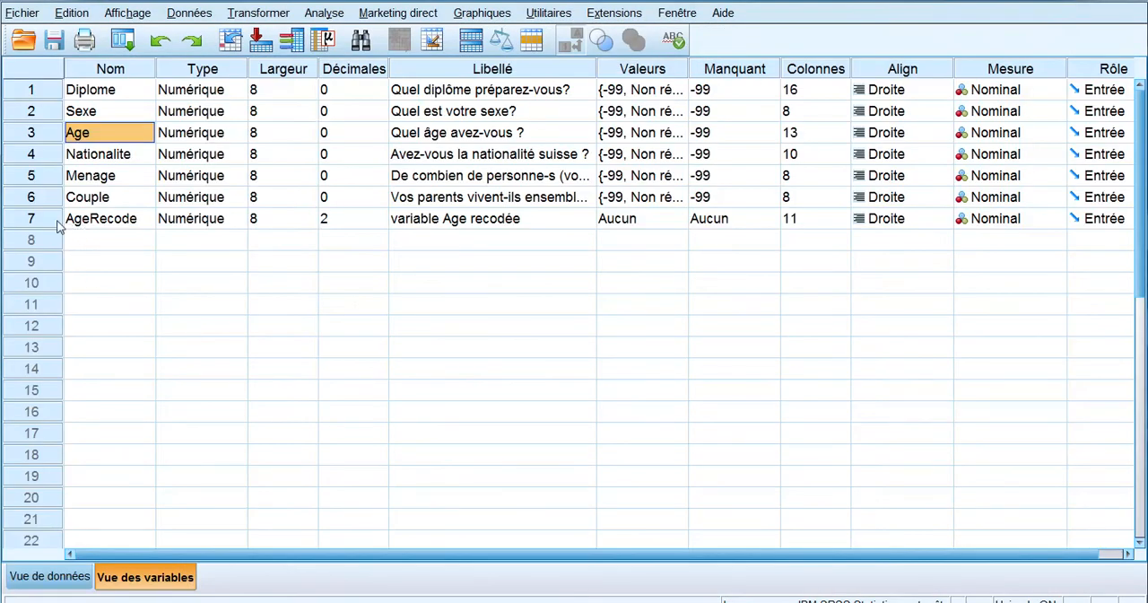
Step: Set the number of decimals of the AgeRecode variable to 0
{"action": "left_click", "coordinate": [96, 224]}
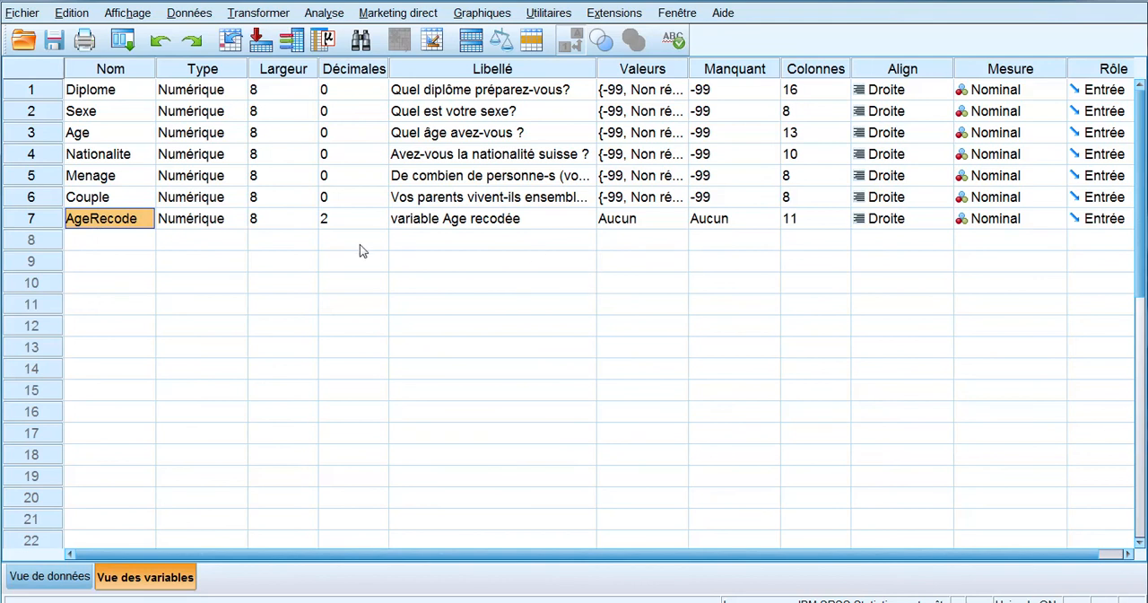
{"action": "left_click", "coordinate": [365, 221]}
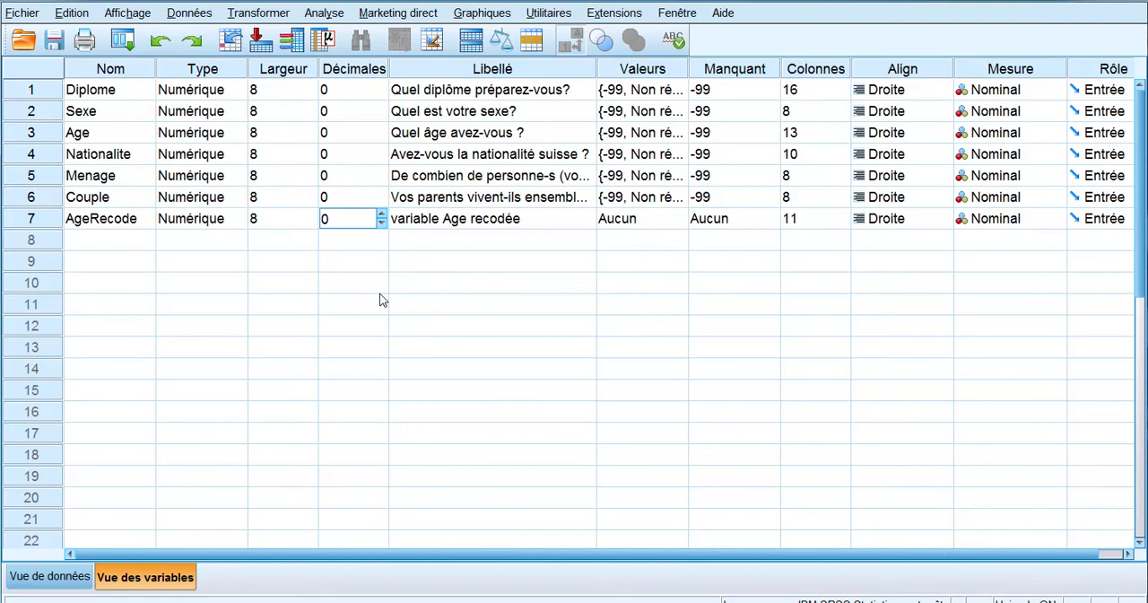
Step: Add value labels for AgeRecode: 1 as "16-20 ans" and 2 as "21-25ans"
{"action": "left_click", "coordinate": [673, 225]}
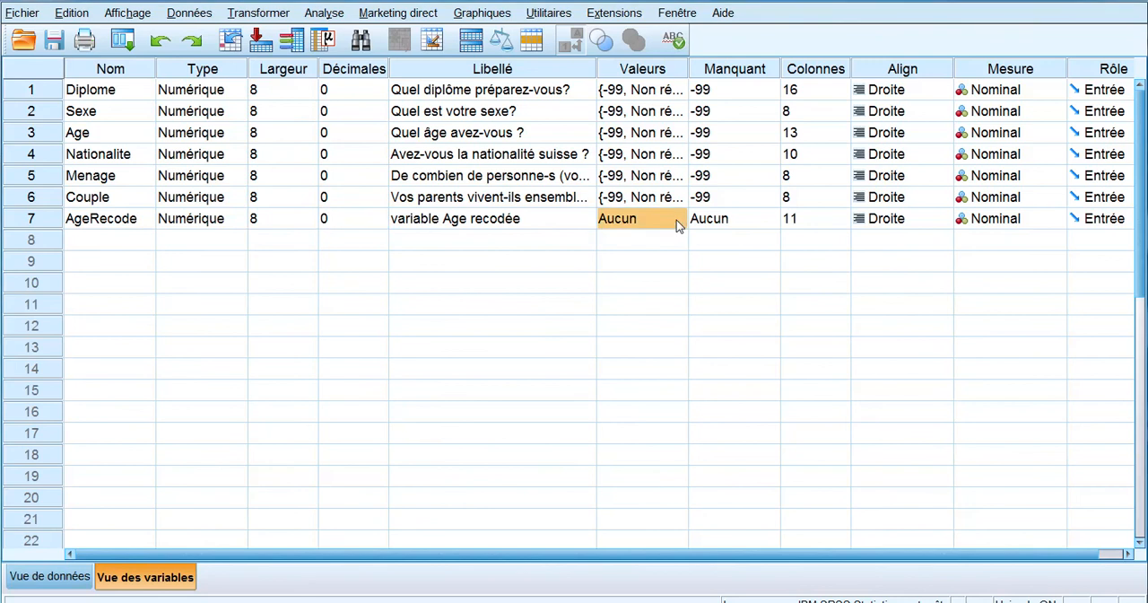
{"action": "left_click", "coordinate": [679, 225]}
{"action": "left_click_drag", "start_coordinate": [652, 184], "coordinate": [733, 279]}
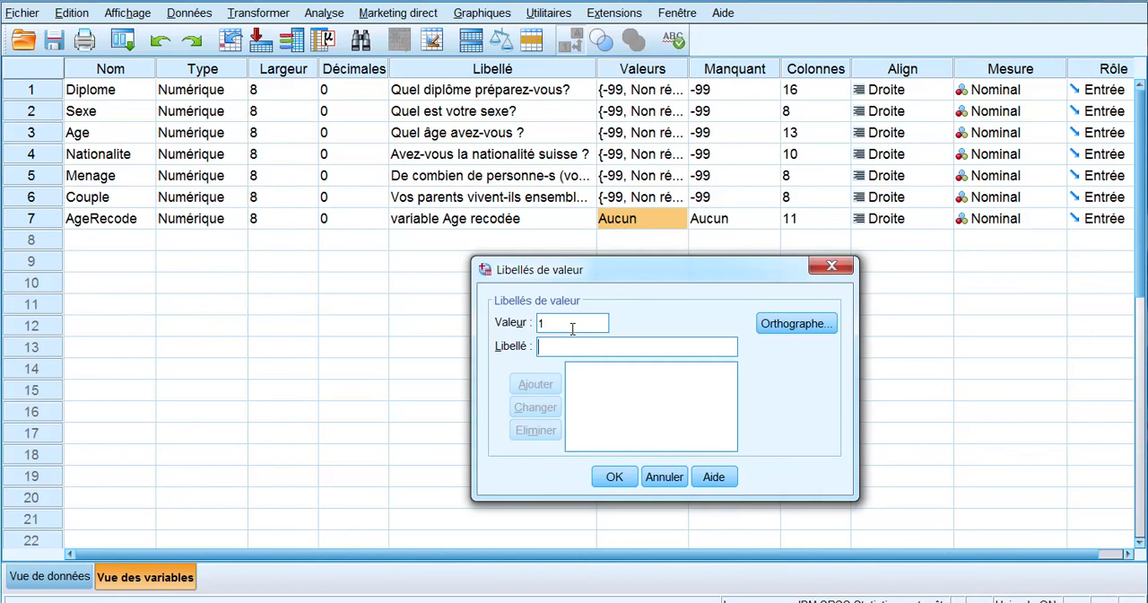
{"action": "type", "text": "16-"}
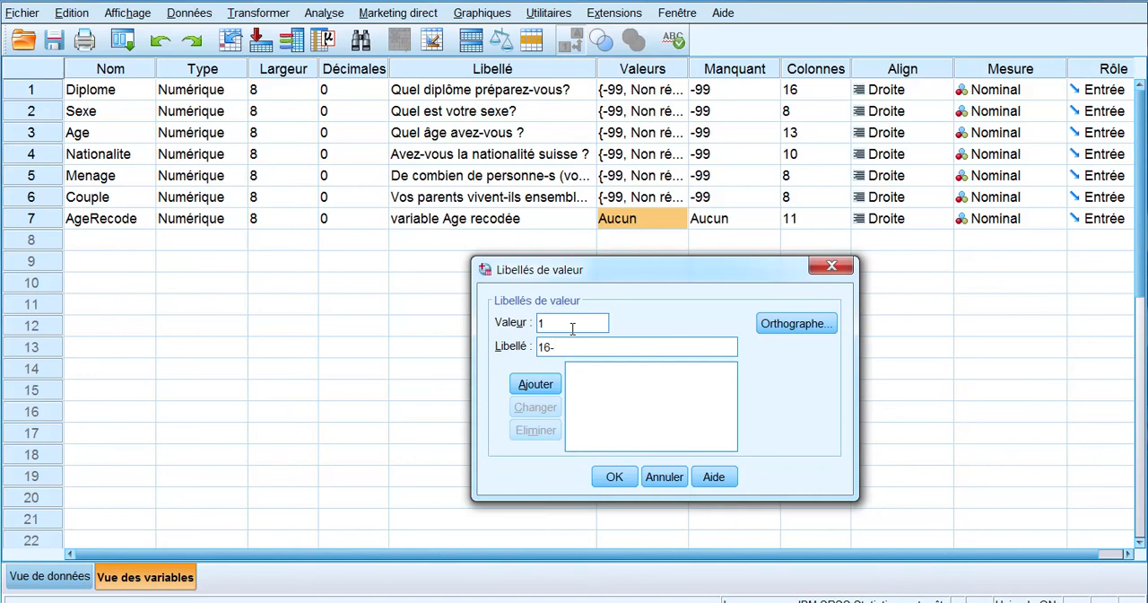
{"action": "type", "text": "20 ans"}
{"action": "key", "text": "Return"}
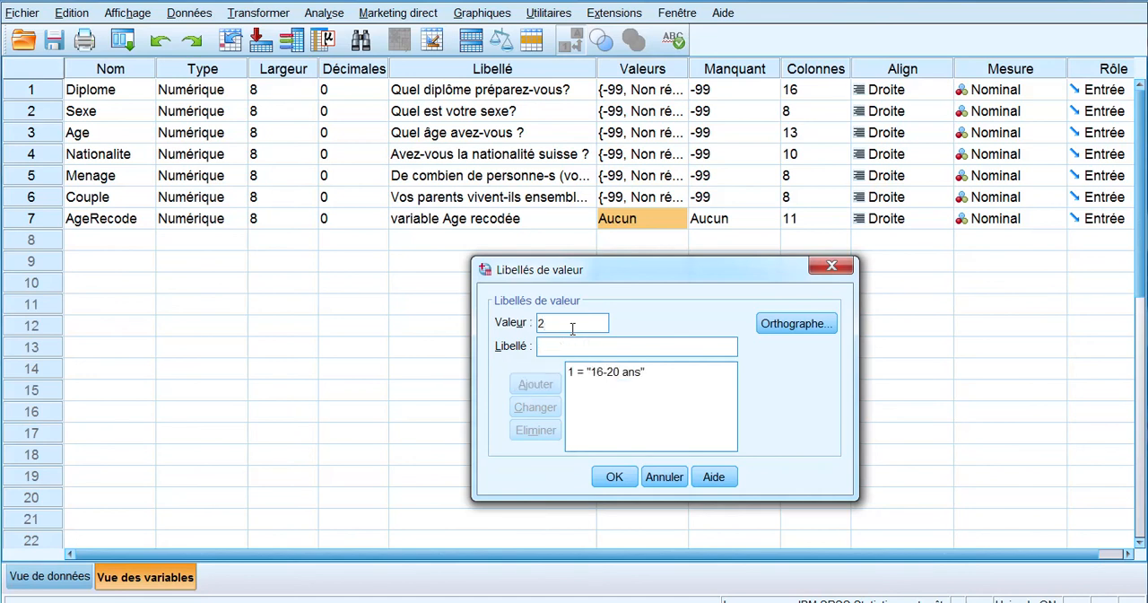
{"action": "type", "text": "21-25ans"}
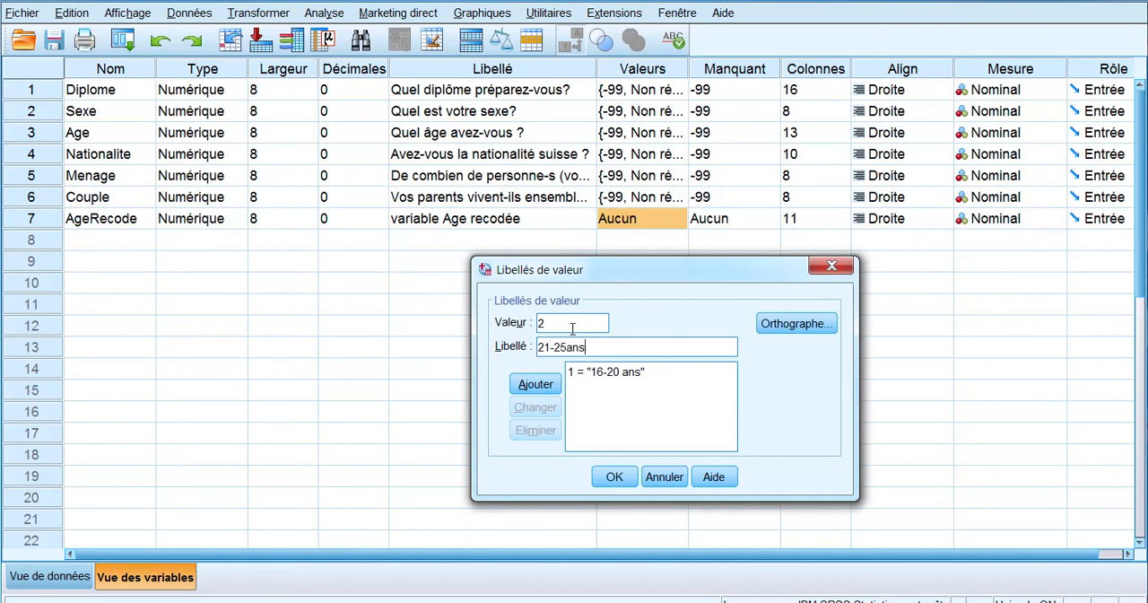
{"action": "key", "text": "Return"}
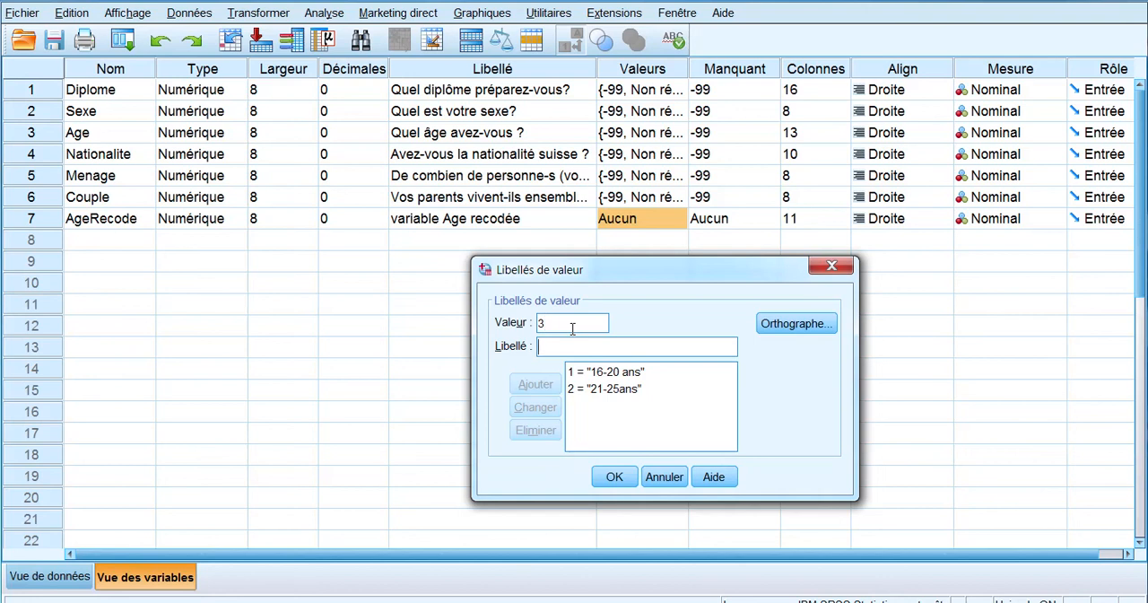
Step: Add the labels "26-30ans" for value 3 and "Plus de 30 ans" for value 4, and save AgeRecode's value labels
{"action": "key", "text": "Tab"}
{"action": "type", "text": "26"}
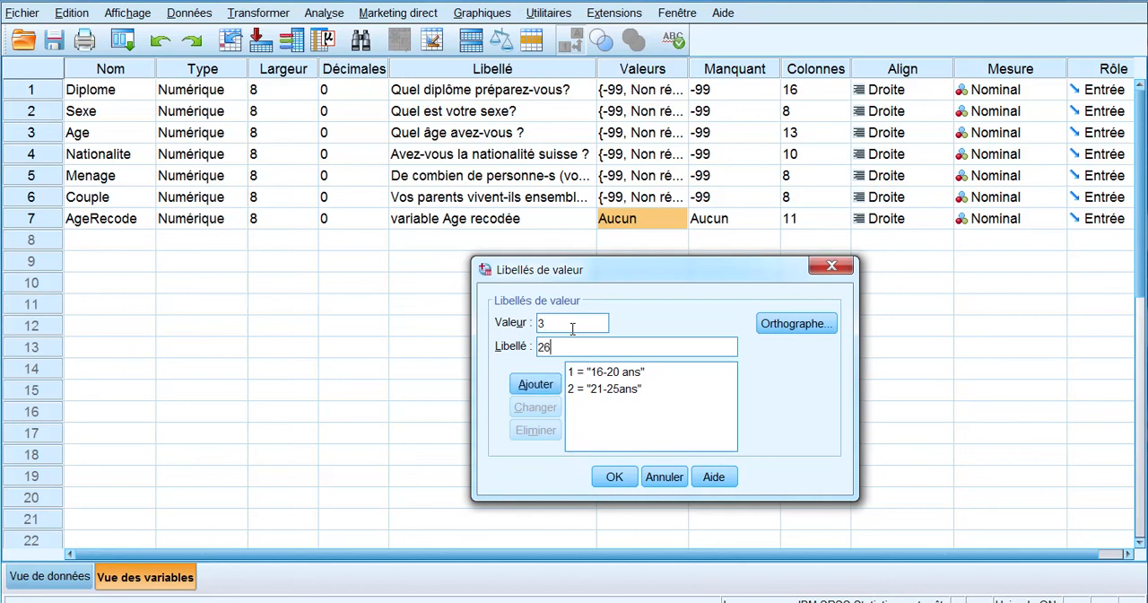
{"action": "type", "text": "-30ans"}
{"action": "key", "text": "Return"}
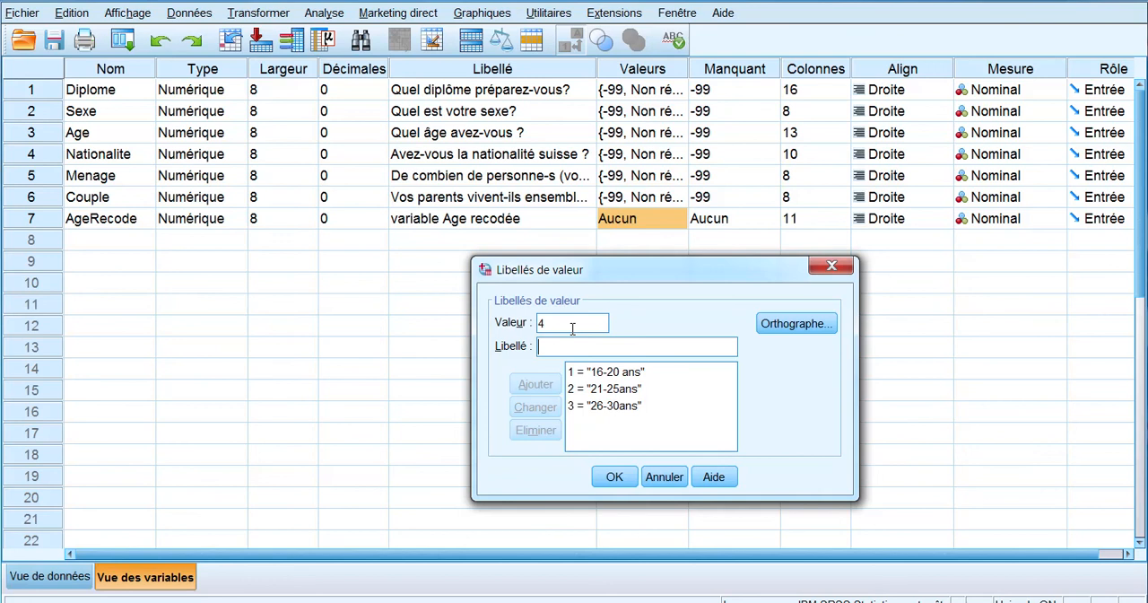
{"action": "type", "text": "Plus de 30 ans"}
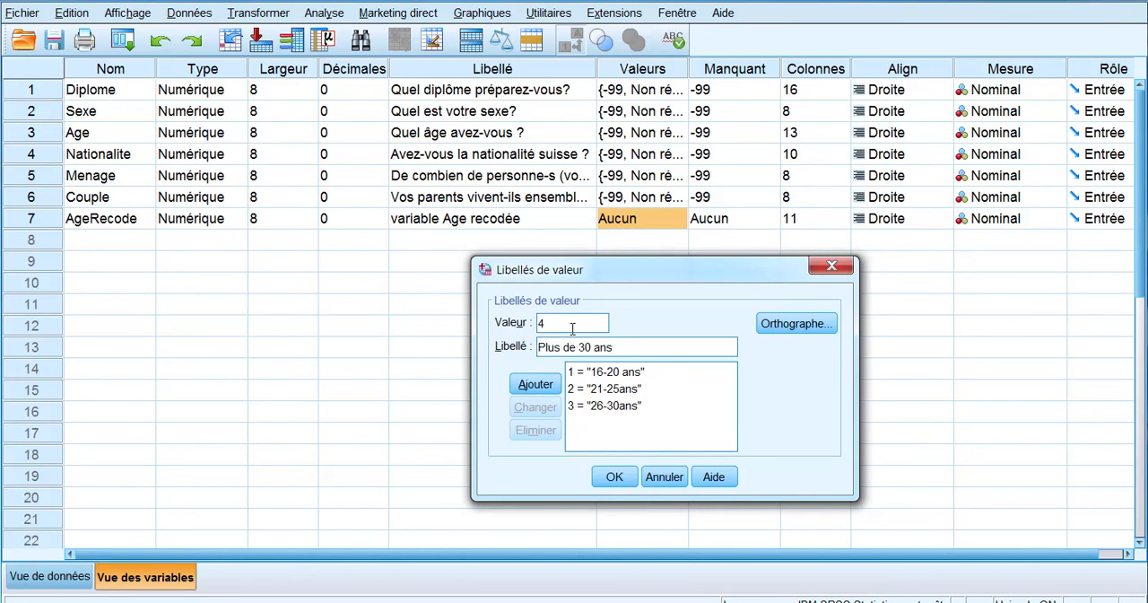
{"action": "left_click", "coordinate": [536, 384]}
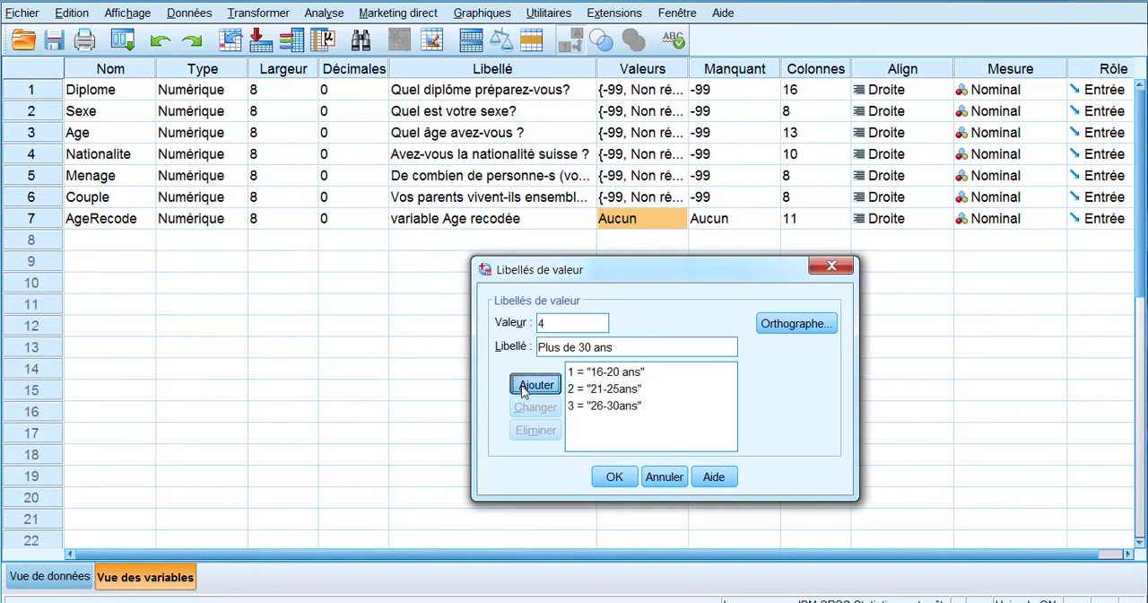
{"action": "left_click", "coordinate": [613, 477]}
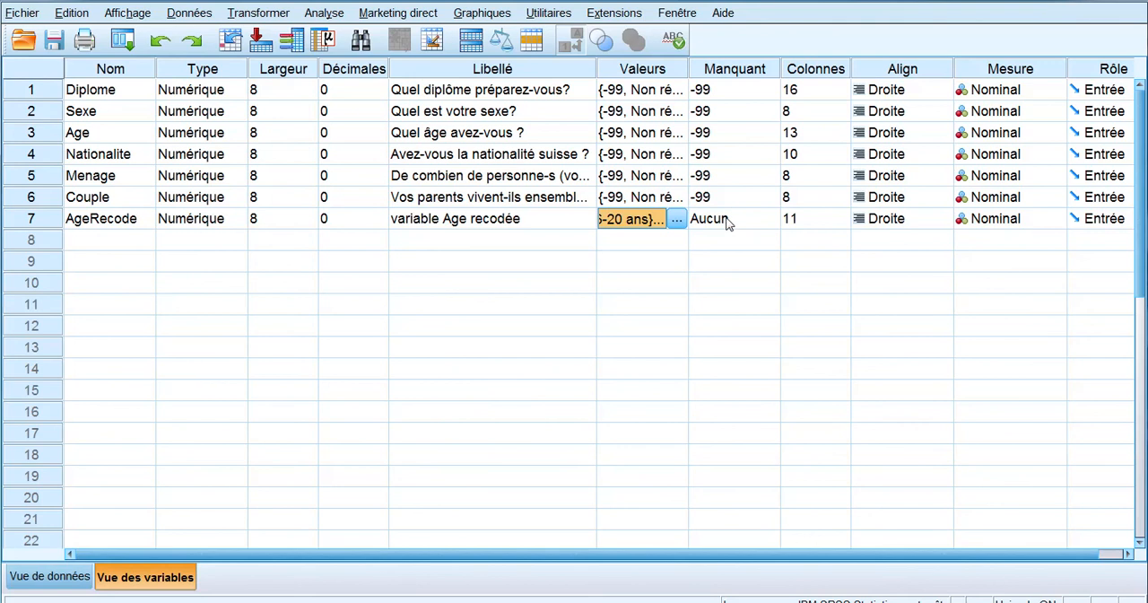
Step: Generate descriptive statistics for the AgeRecode variable
{"action": "left_click", "coordinate": [676, 219]}
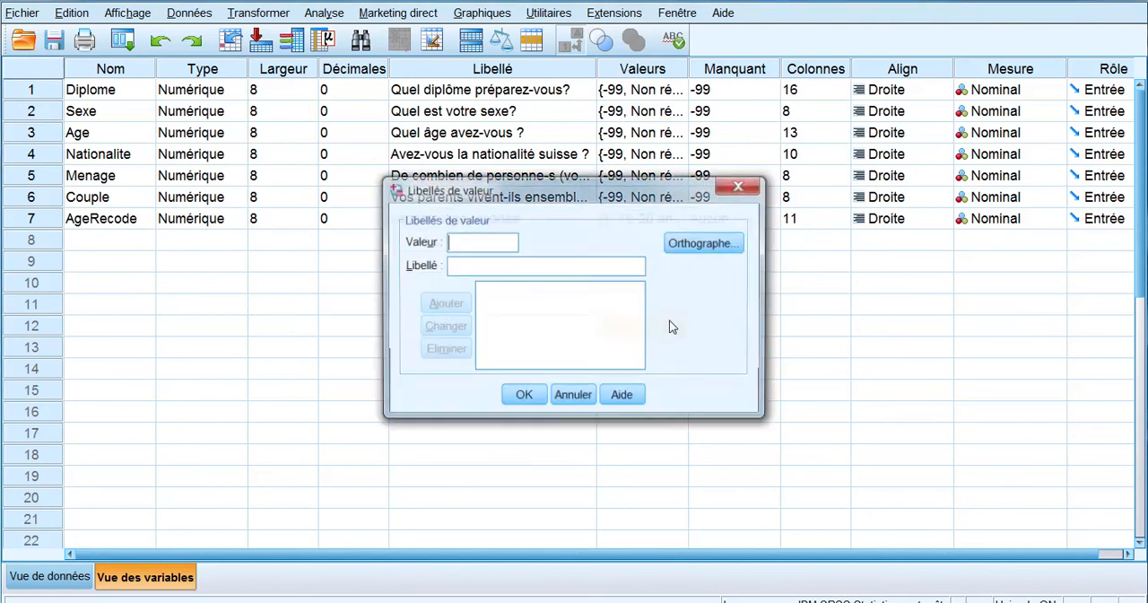
{"action": "left_click", "coordinate": [741, 185]}
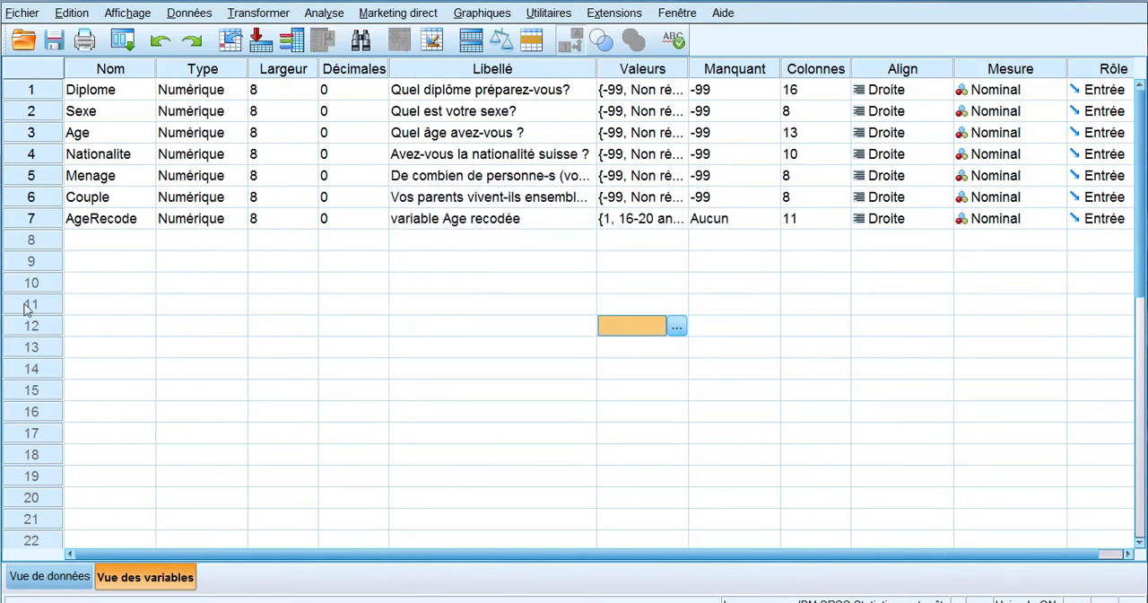
{"action": "right_click", "coordinate": [100, 223]}
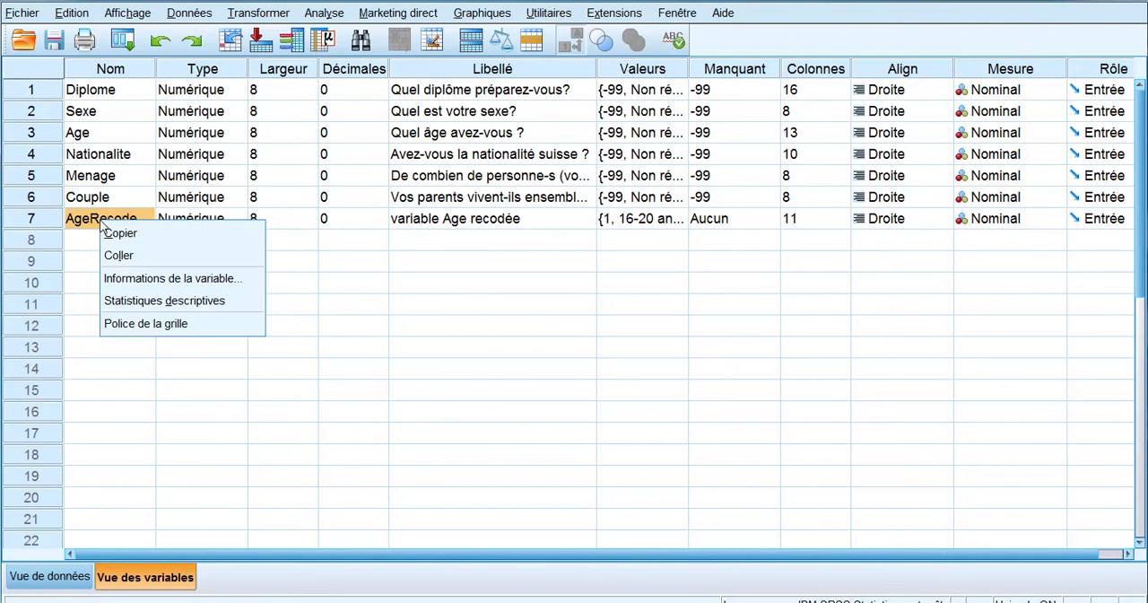
{"action": "left_click", "coordinate": [121, 305]}
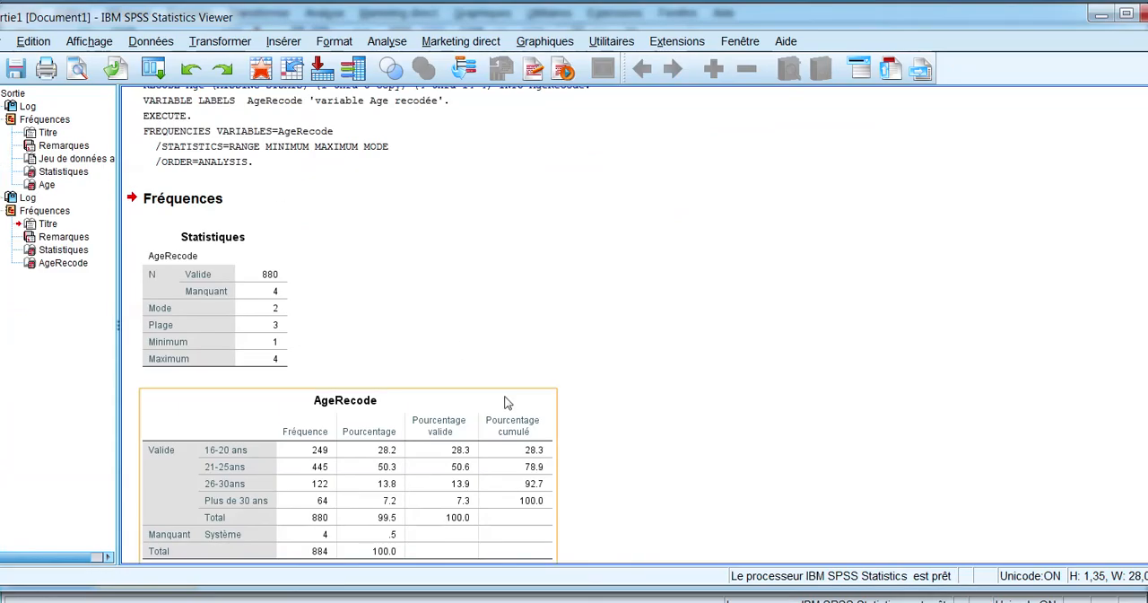
Step: Compare the age categories and frequencies in the AgeRecode table with those in the original Age table
{"action": "scroll", "coordinate": [730, 371], "scroll_direction": "down", "scroll_amount": 1}
{"action": "left_click", "coordinate": [262, 489]}
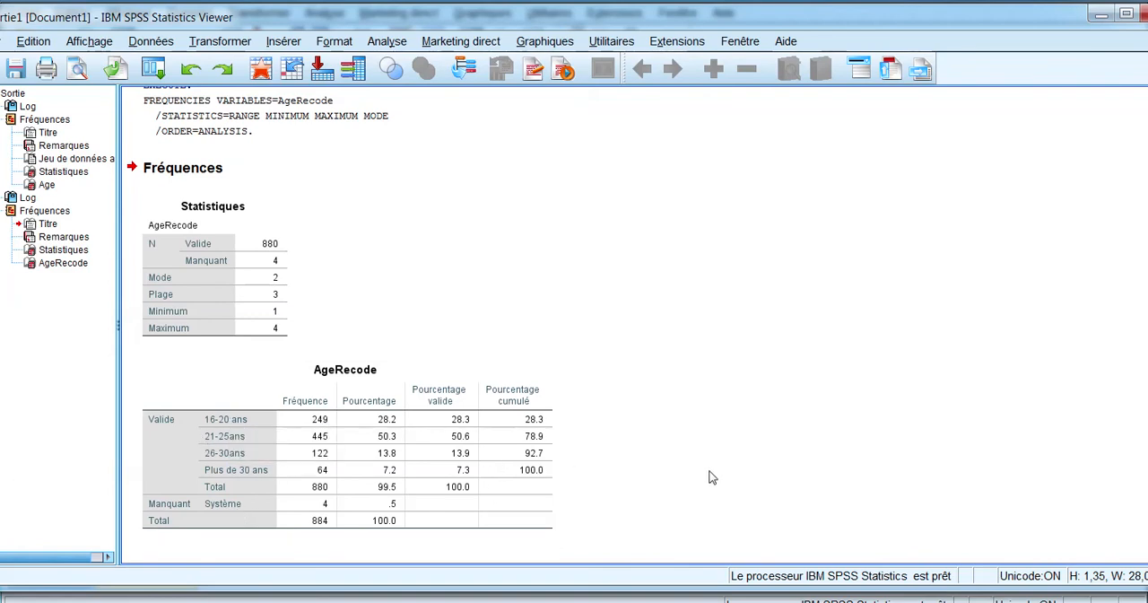
{"action": "left_click", "coordinate": [571, 463]}
{"action": "scroll", "coordinate": [584, 366], "scroll_direction": "up", "scroll_amount": 5}
{"action": "left_click", "coordinate": [253, 249]}
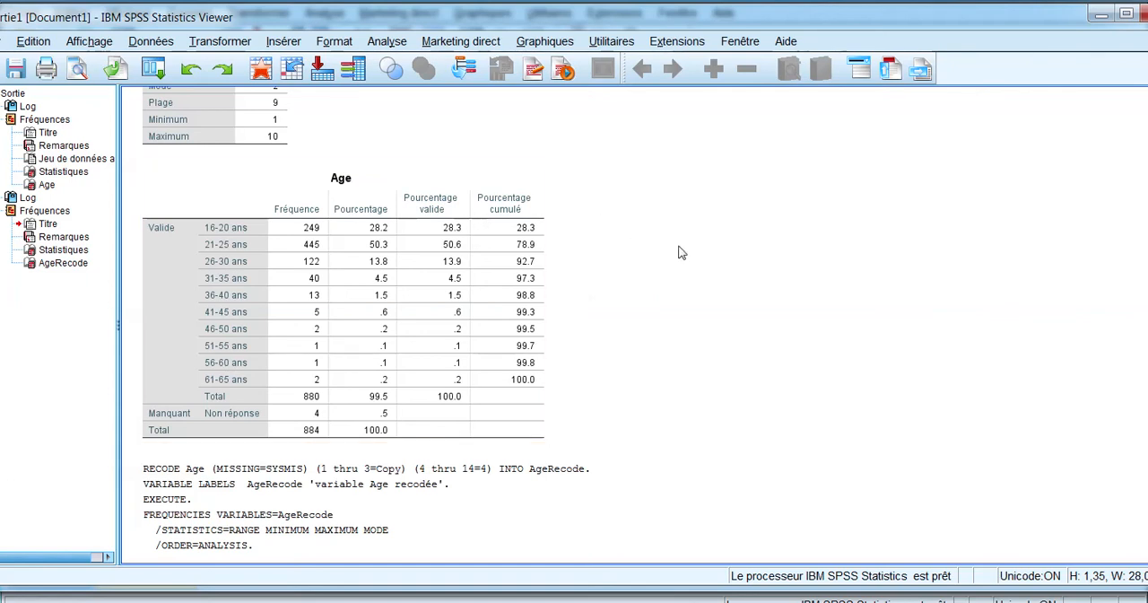
{"action": "scroll", "coordinate": [679, 253], "scroll_direction": "down", "scroll_amount": 3}
{"action": "scroll", "coordinate": [679, 253], "scroll_direction": "down", "scroll_amount": 3}
{"action": "scroll", "coordinate": [679, 253], "scroll_direction": "down", "scroll_amount": 4}
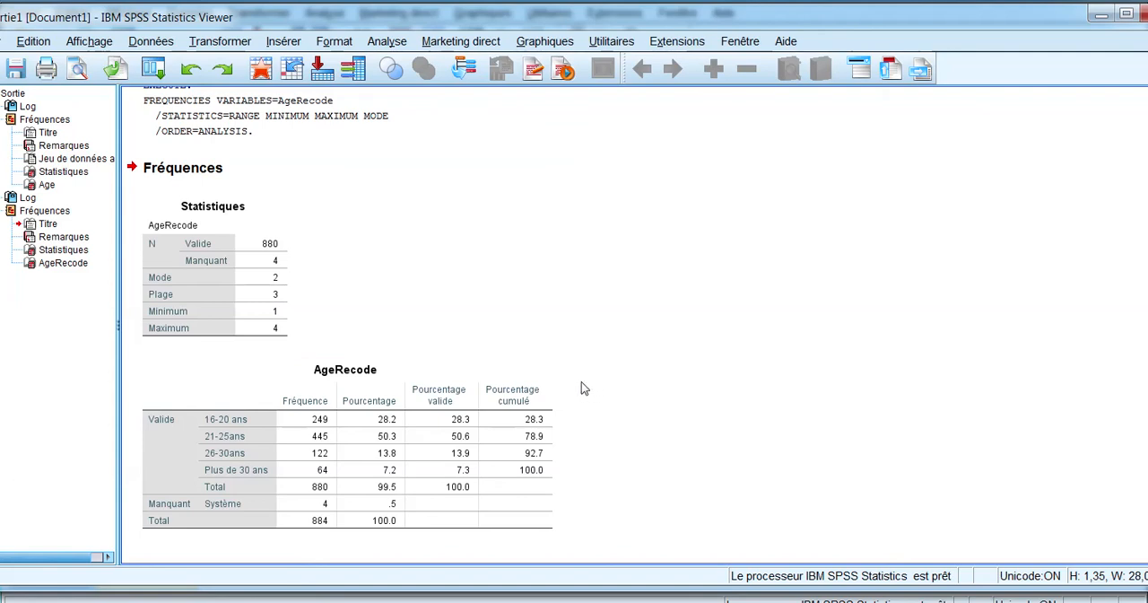
{"action": "scroll", "coordinate": [582, 386], "scroll_direction": "up", "scroll_amount": 5}
{"action": "scroll", "coordinate": [579, 378], "scroll_direction": "down", "scroll_amount": 5}
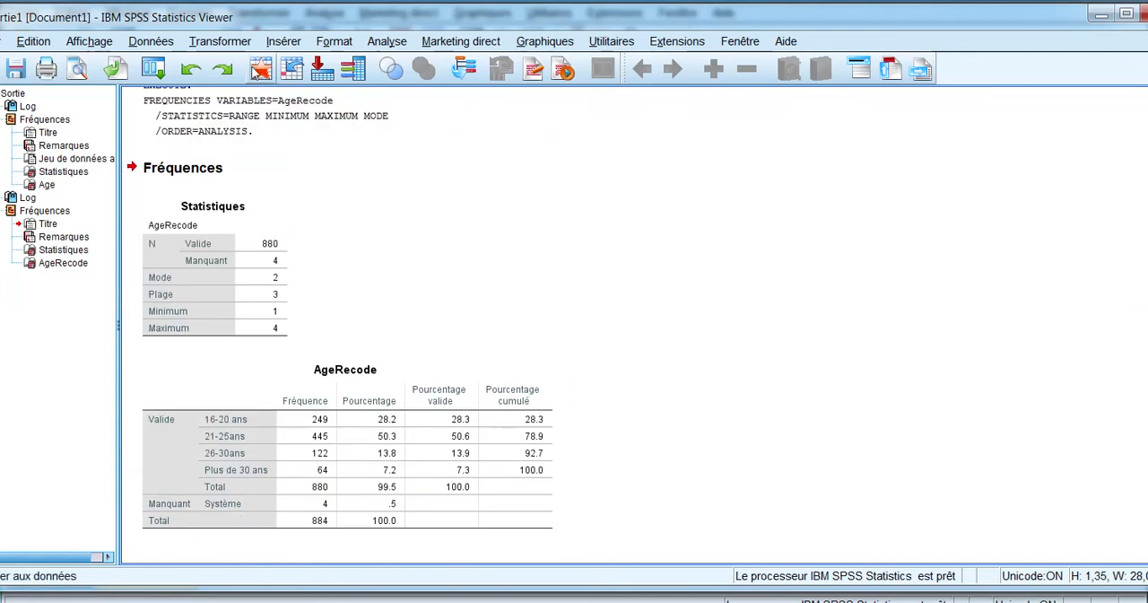
Step: Start a recode into the same variable and choose Age as the variable to recode
{"action": "left_click", "coordinate": [231, 47]}
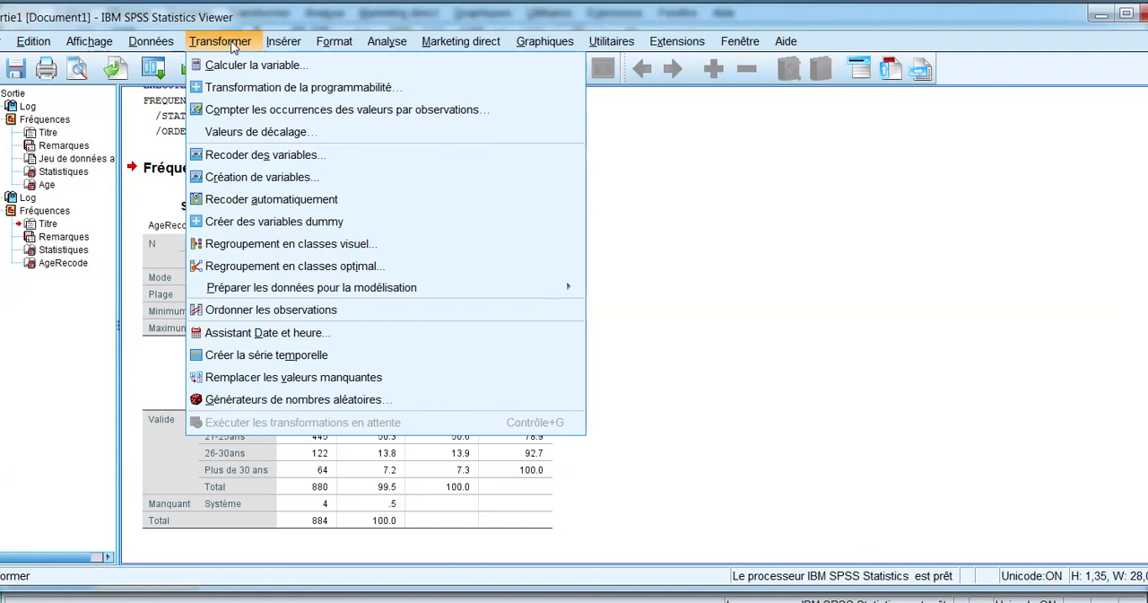
{"action": "left_click", "coordinate": [260, 154]}
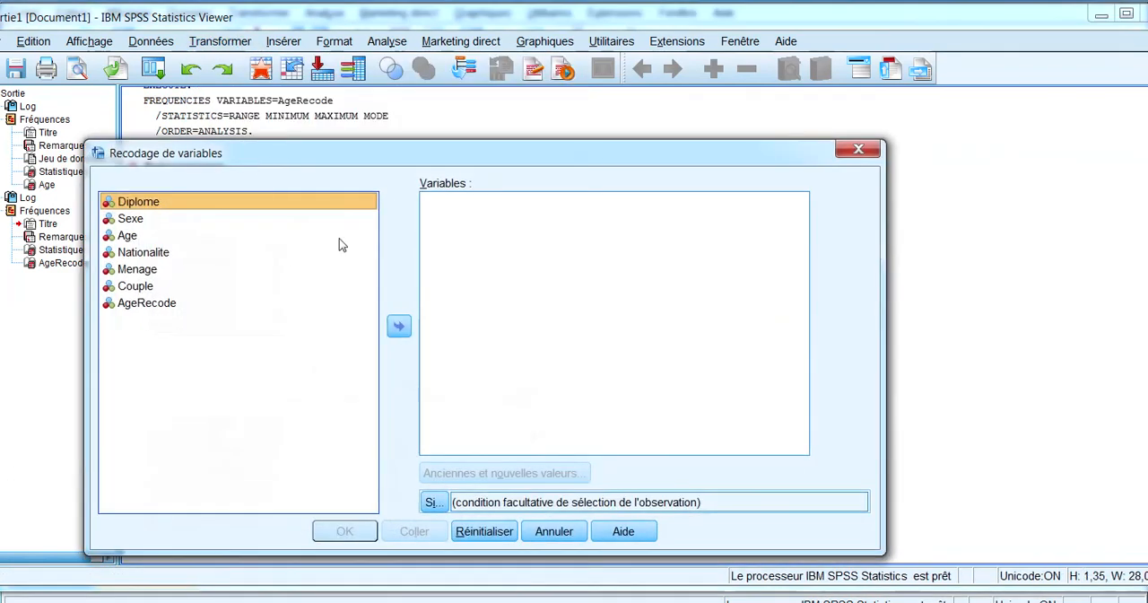
{"action": "left_click_drag", "start_coordinate": [336, 162], "coordinate": [370, 105]}
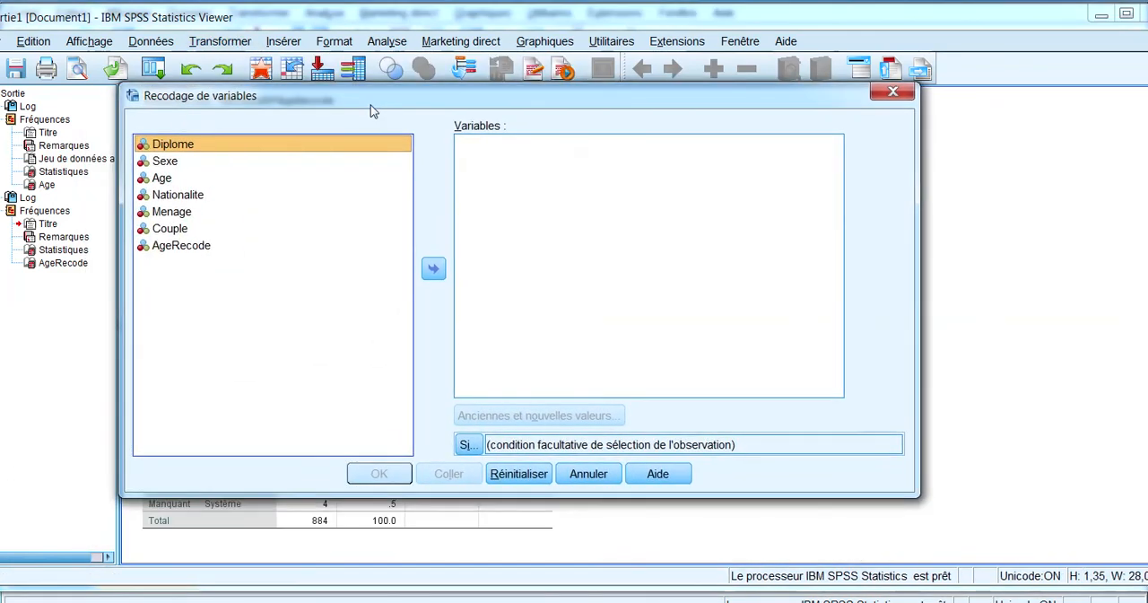
{"action": "left_click_drag", "start_coordinate": [908, 493], "coordinate": [999, 541]}
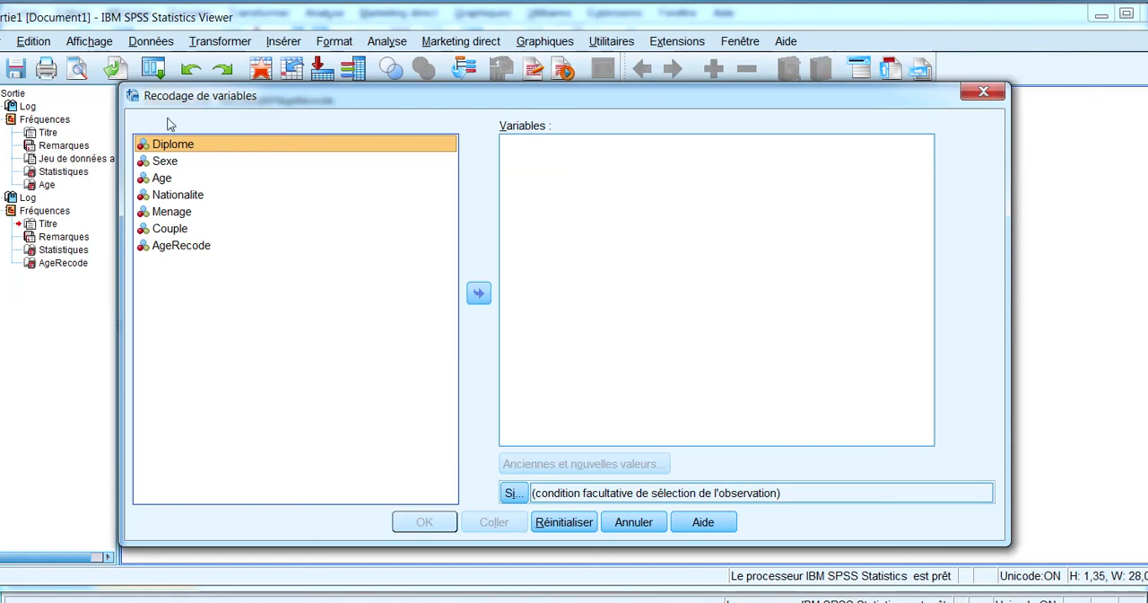
{"action": "left_click", "coordinate": [161, 177]}
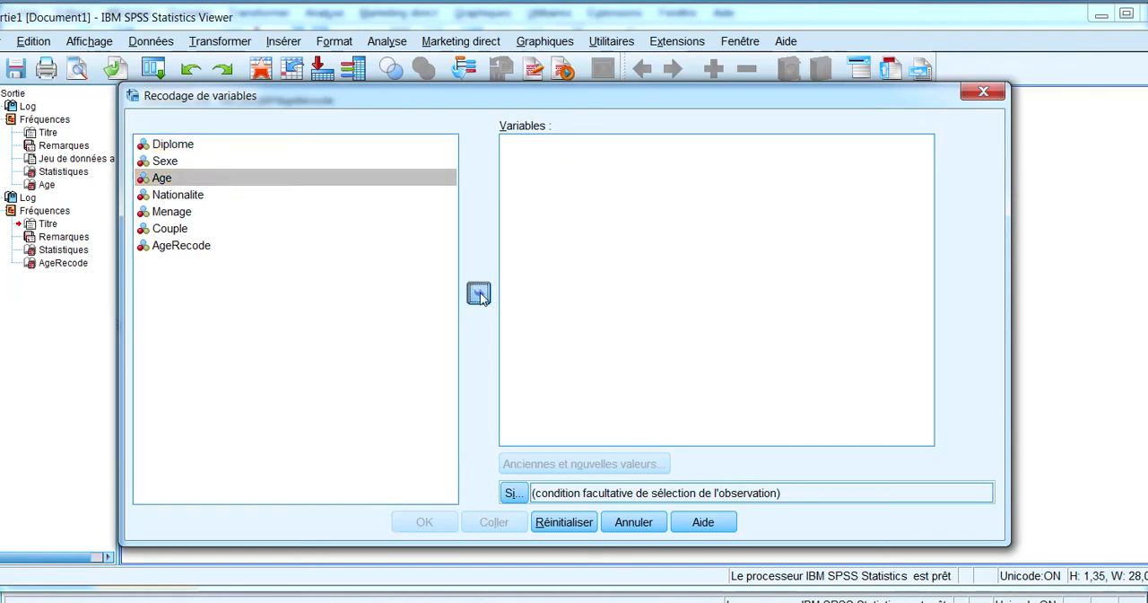
{"action": "left_click", "coordinate": [478, 292]}
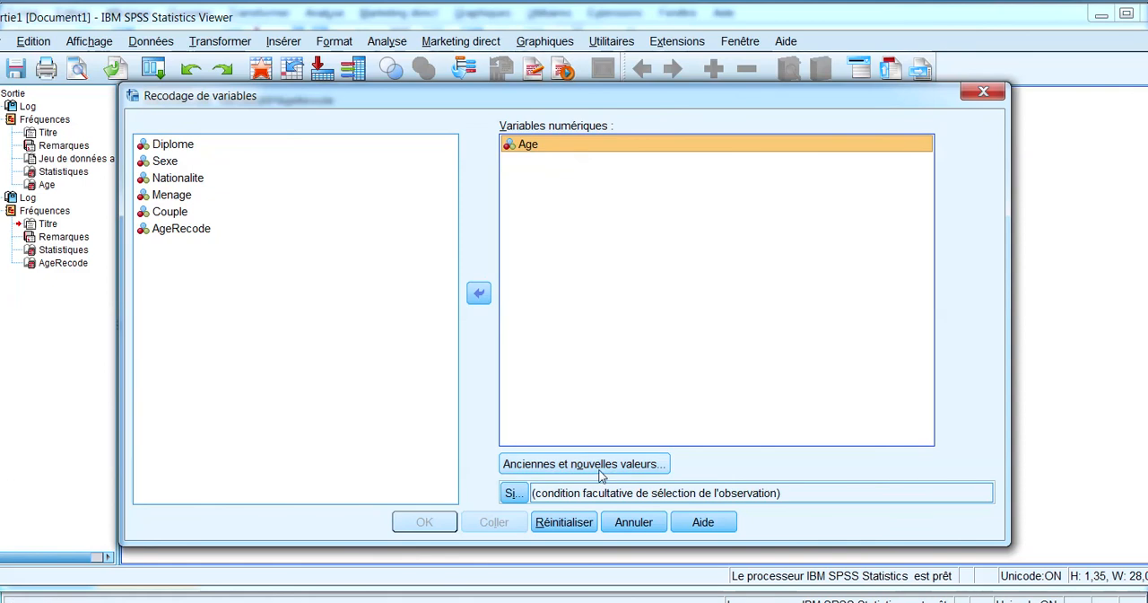
Step: Add a recoding rule for Age that turns the range of old values 4 through 14 into the new value 4
{"action": "left_click", "coordinate": [600, 473]}
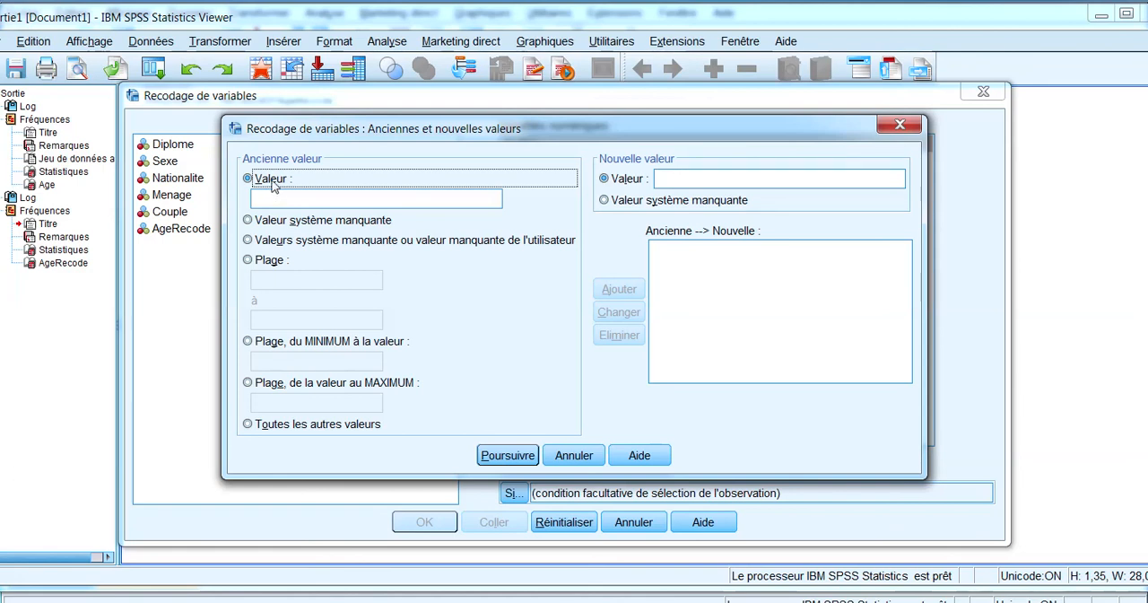
{"action": "left_click", "coordinate": [258, 264]}
{"action": "left_click", "coordinate": [269, 283]}
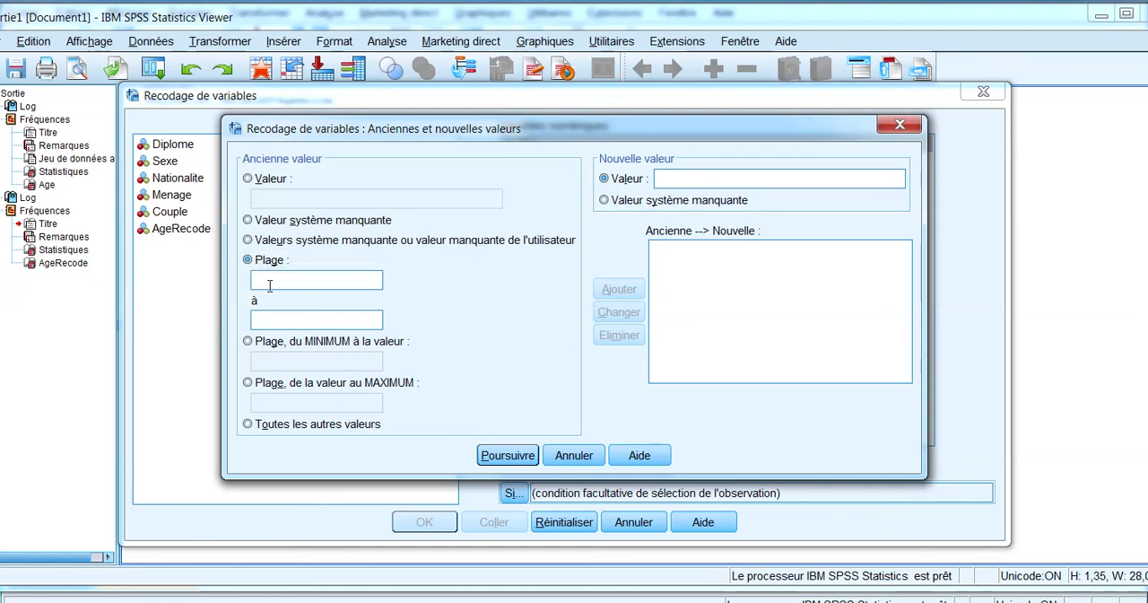
{"action": "type", "text": "414"}
{"action": "left_click", "coordinate": [767, 183]}
{"action": "type", "text": "4"}
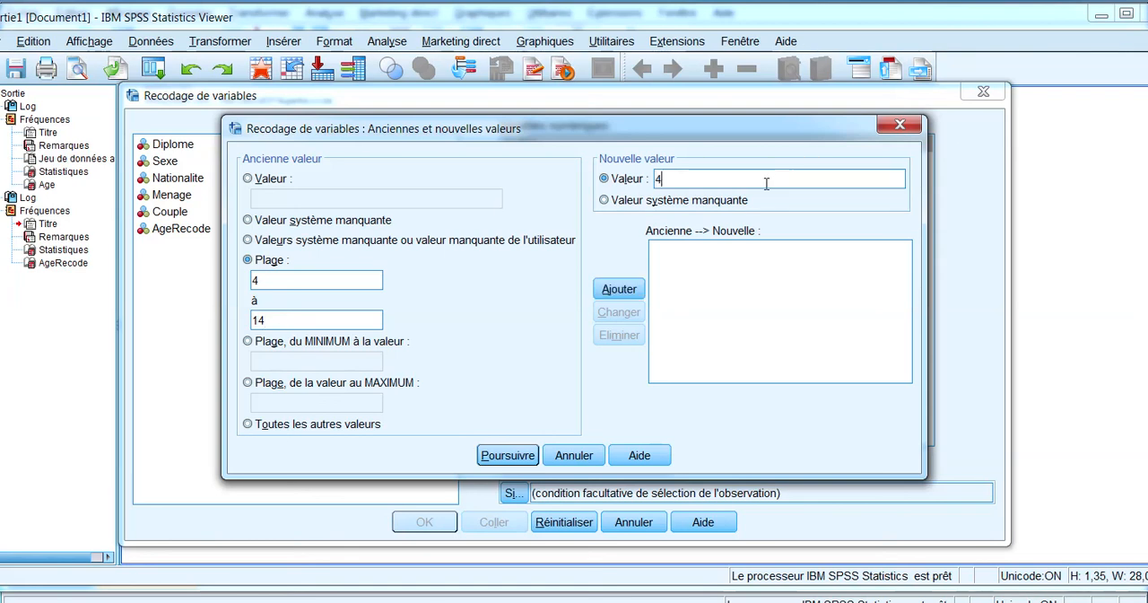
{"action": "left_click", "coordinate": [612, 288]}
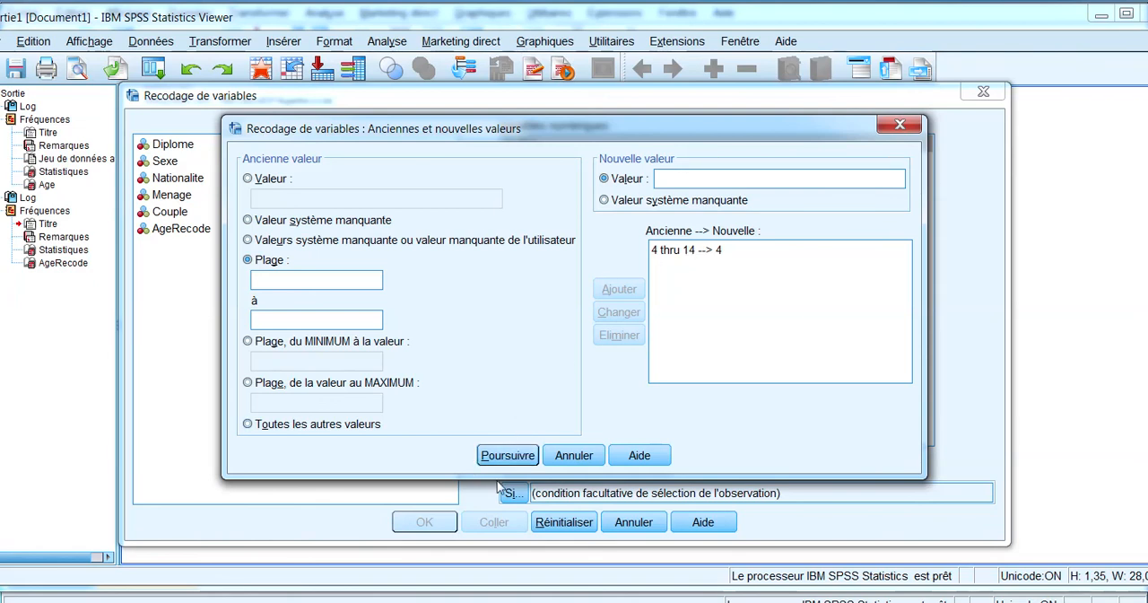
Step: Accept the recoding rule, run the recode of Age, and return to the variable definitions
{"action": "left_click", "coordinate": [499, 457]}
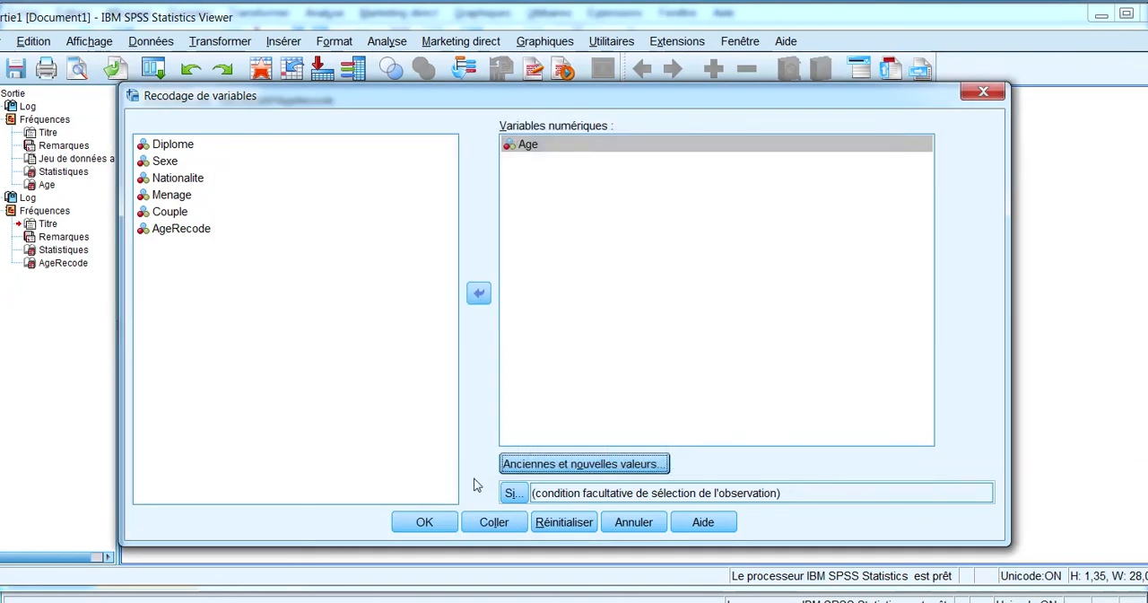
{"action": "left_click", "coordinate": [414, 522]}
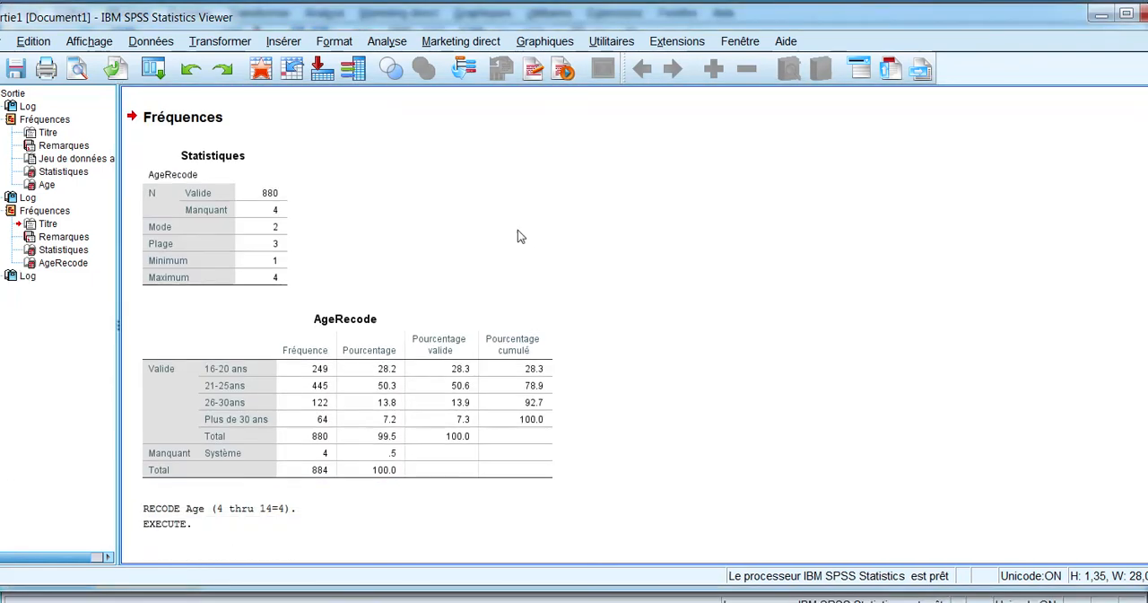
{"action": "left_click", "coordinate": [1101, 14]}
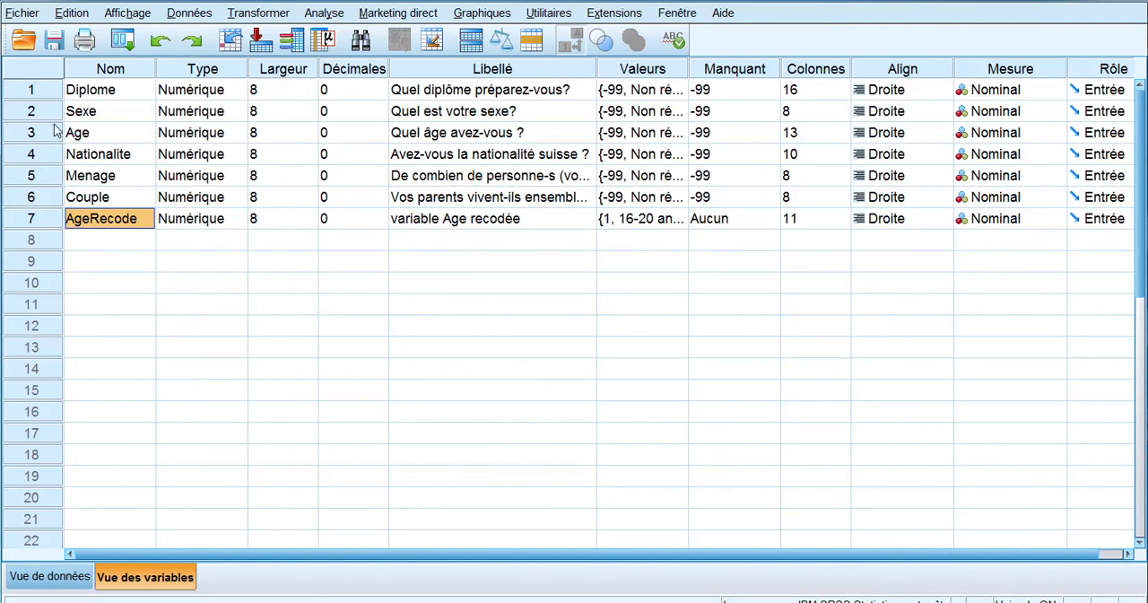
Step: Examine the value labels defined for the Age variable, particularly those for values 4 to 14
{"action": "left_click", "coordinate": [84, 134]}
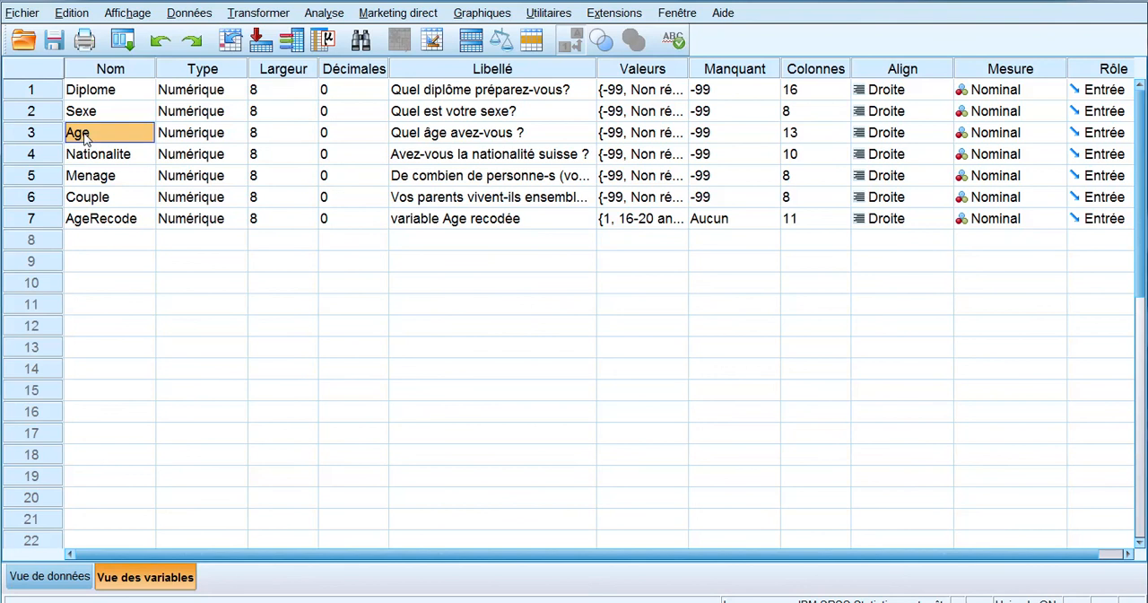
{"action": "left_click", "coordinate": [642, 134]}
{"action": "left_click", "coordinate": [676, 133]}
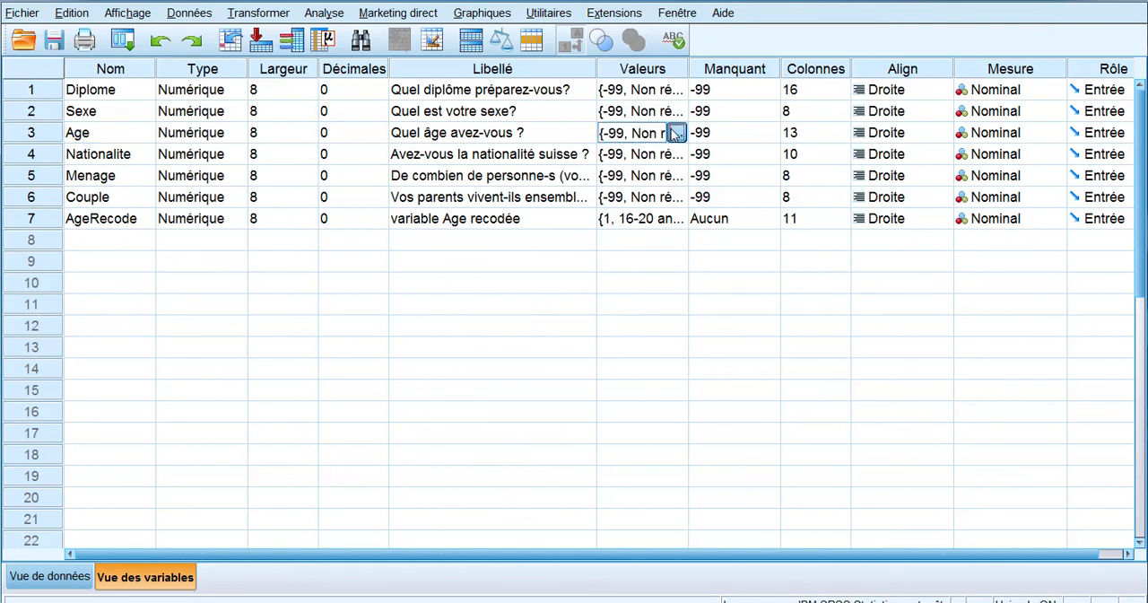
{"action": "left_click_drag", "start_coordinate": [643, 300], "coordinate": [642, 362]}
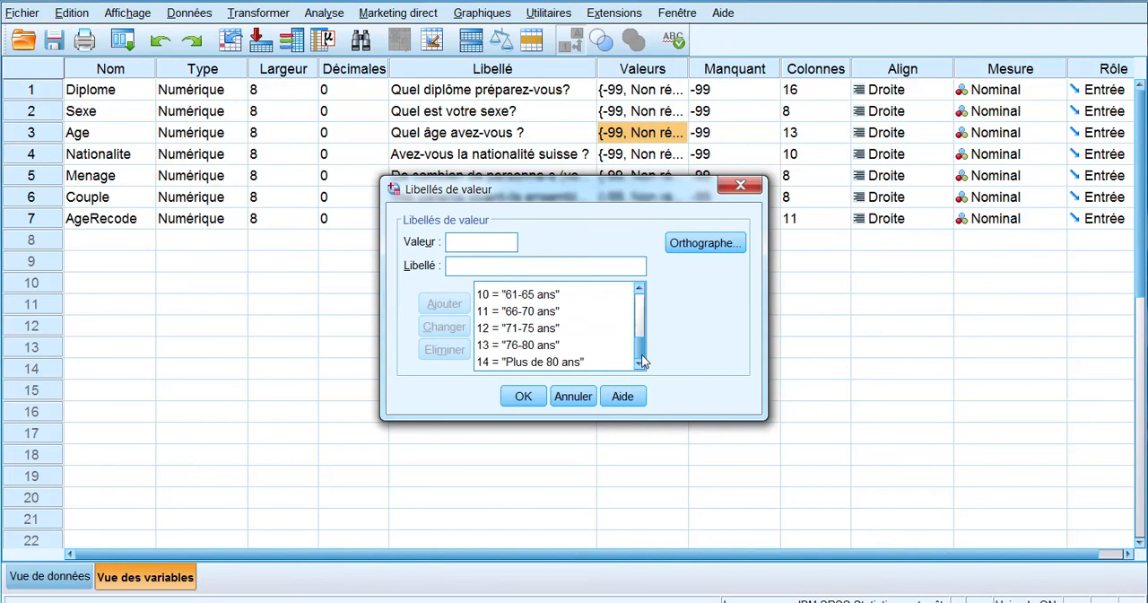
{"action": "left_click", "coordinate": [511, 362]}
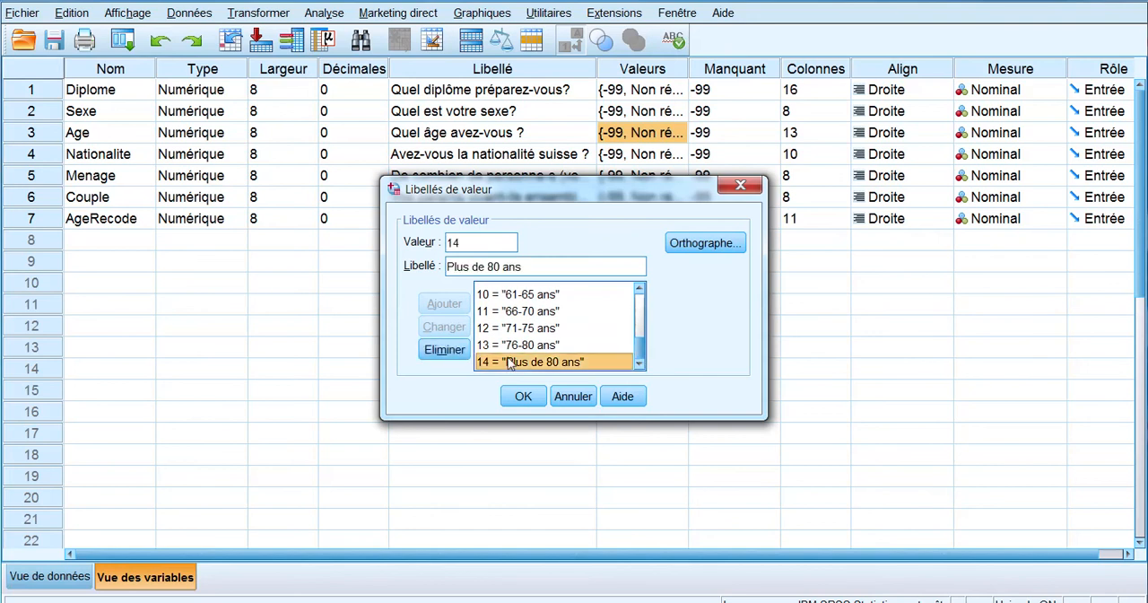
{"action": "left_click", "coordinate": [519, 296]}
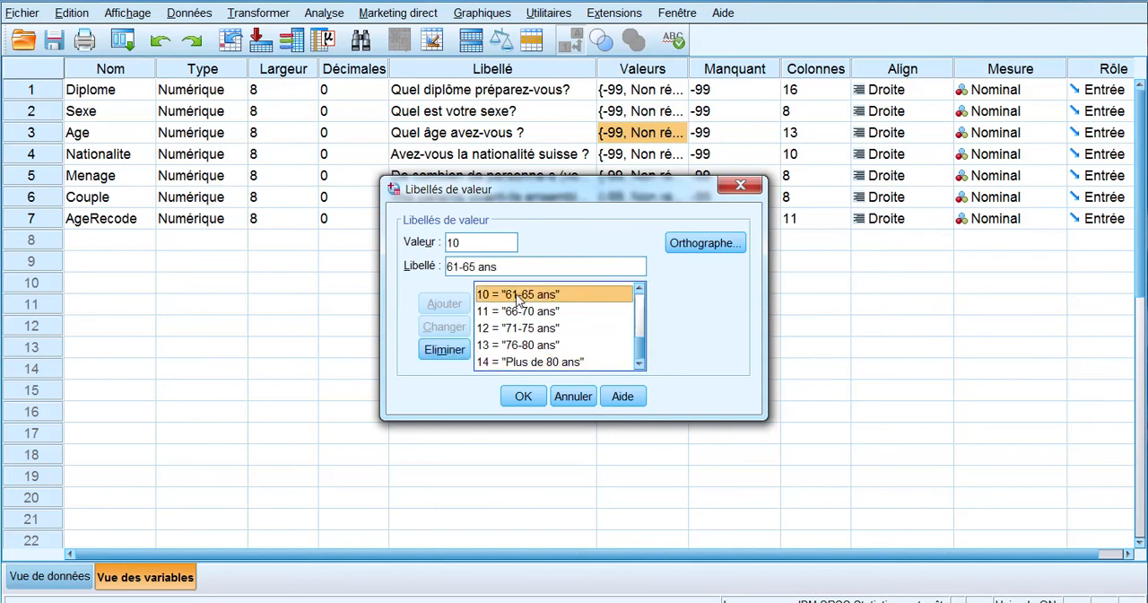
{"action": "scroll", "coordinate": [508, 339], "scroll_direction": "up", "scroll_amount": 3}
{"action": "scroll", "coordinate": [508, 339], "scroll_direction": "down", "scroll_amount": 3}
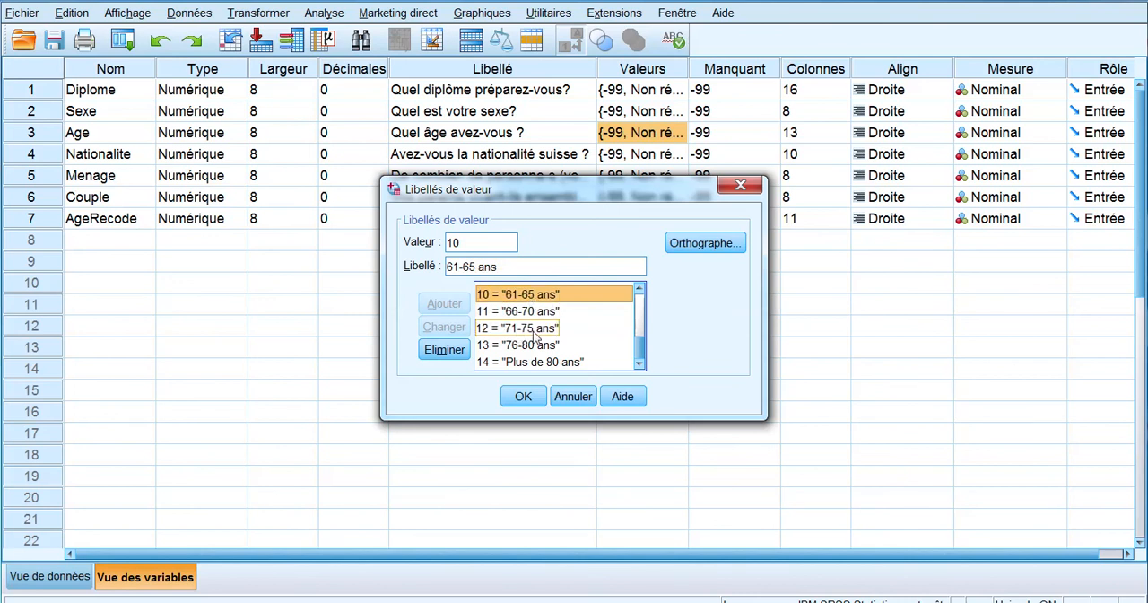
{"action": "scroll", "coordinate": [535, 336], "scroll_direction": "up", "scroll_amount": 2}
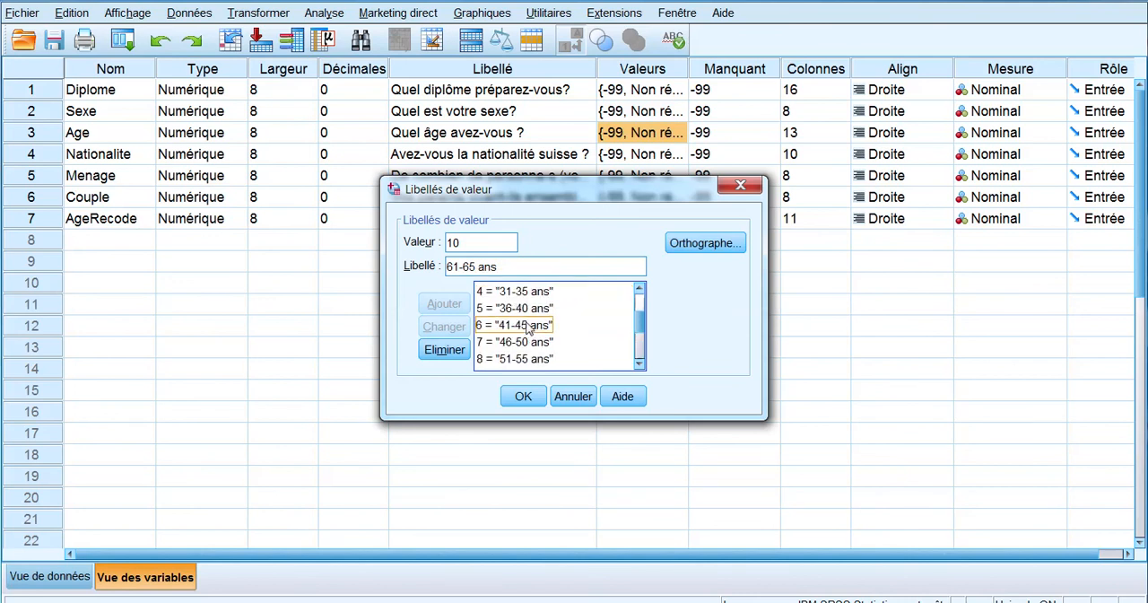
{"action": "left_click", "coordinate": [742, 188]}
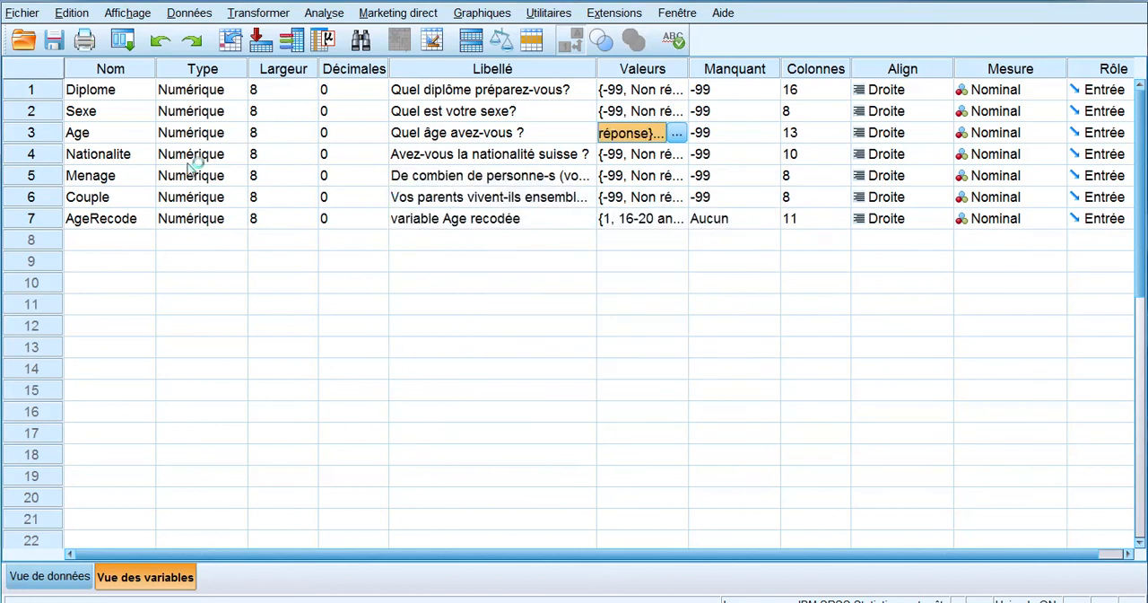
Step: Generate descriptive statistics for the Age variable, check its frequency table, and return to the variable definitions
{"action": "left_click", "coordinate": [98, 136]}
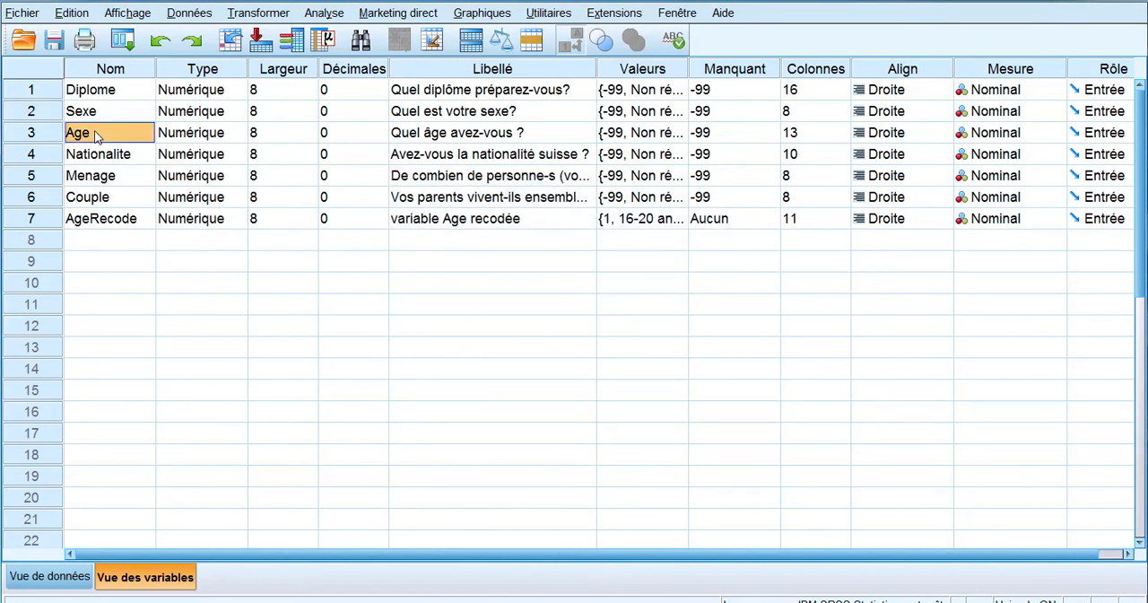
{"action": "right_click", "coordinate": [98, 137]}
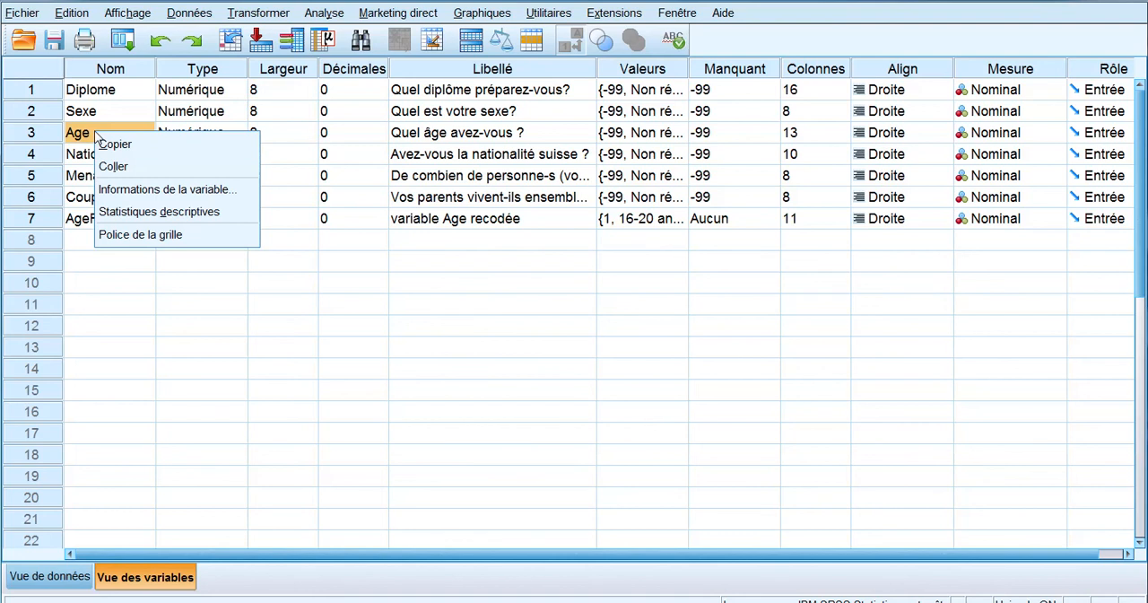
{"action": "left_click", "coordinate": [127, 213]}
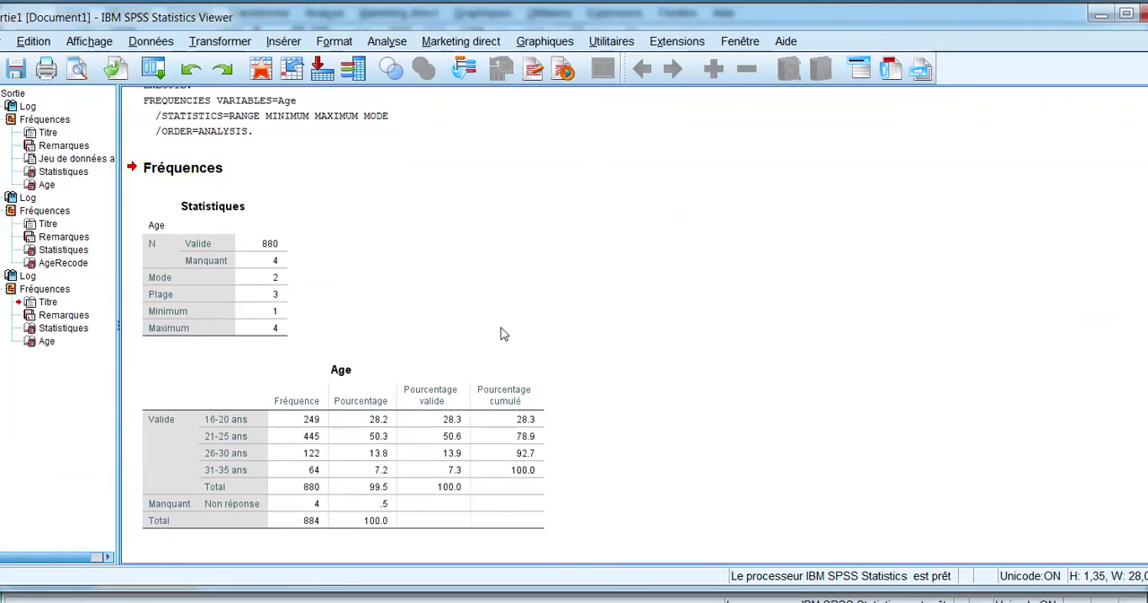
{"action": "left_click", "coordinate": [239, 436]}
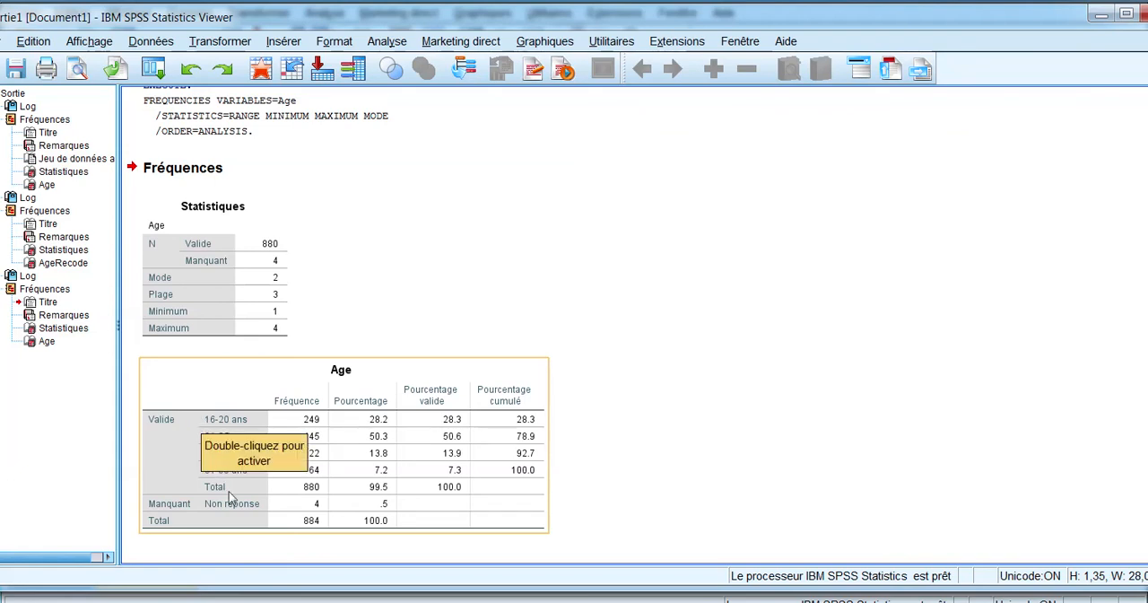
{"action": "left_click", "coordinate": [609, 487]}
{"action": "left_click", "coordinate": [199, 488]}
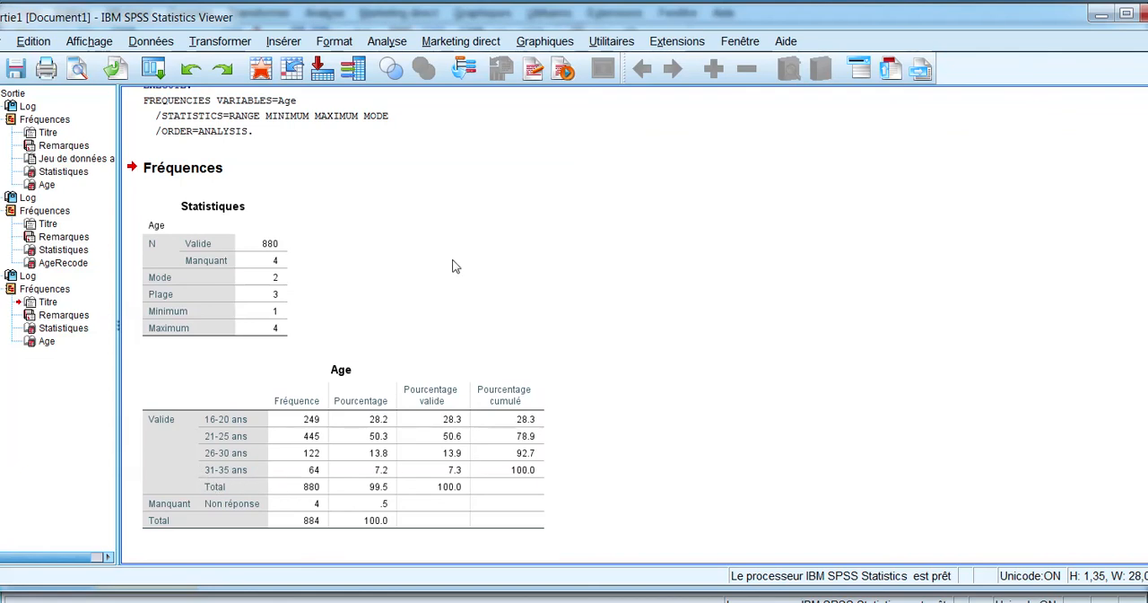
{"action": "left_click", "coordinate": [1102, 14]}
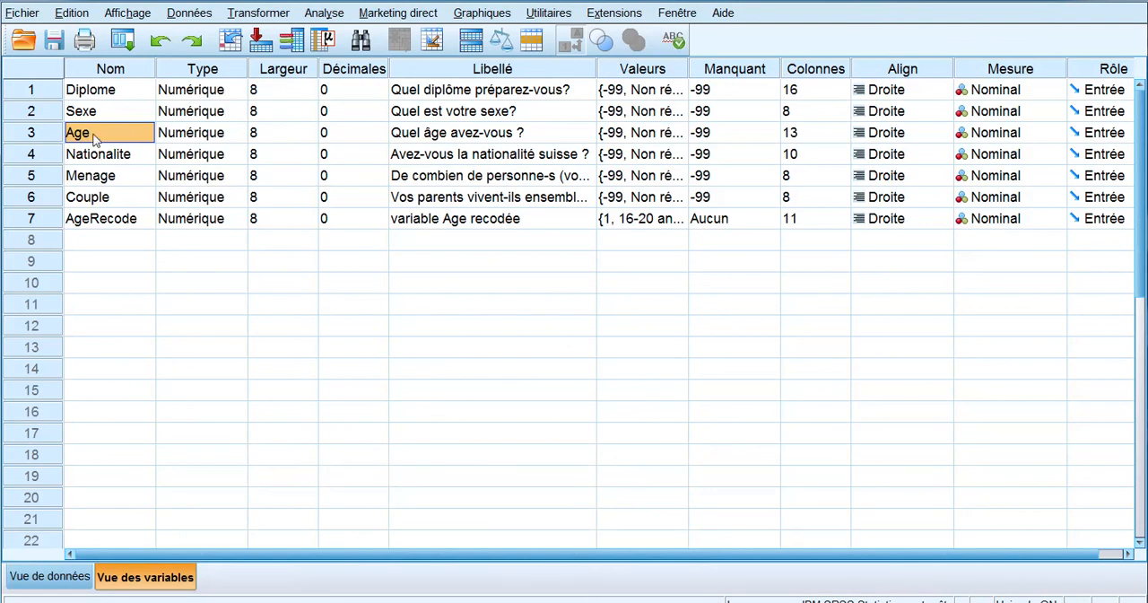
Step: Open the value labels of the Age variable, enlarge the dialog, and remove the labels for values 14 down to 11
{"action": "left_click", "coordinate": [655, 140]}
{"action": "left_click", "coordinate": [678, 132]}
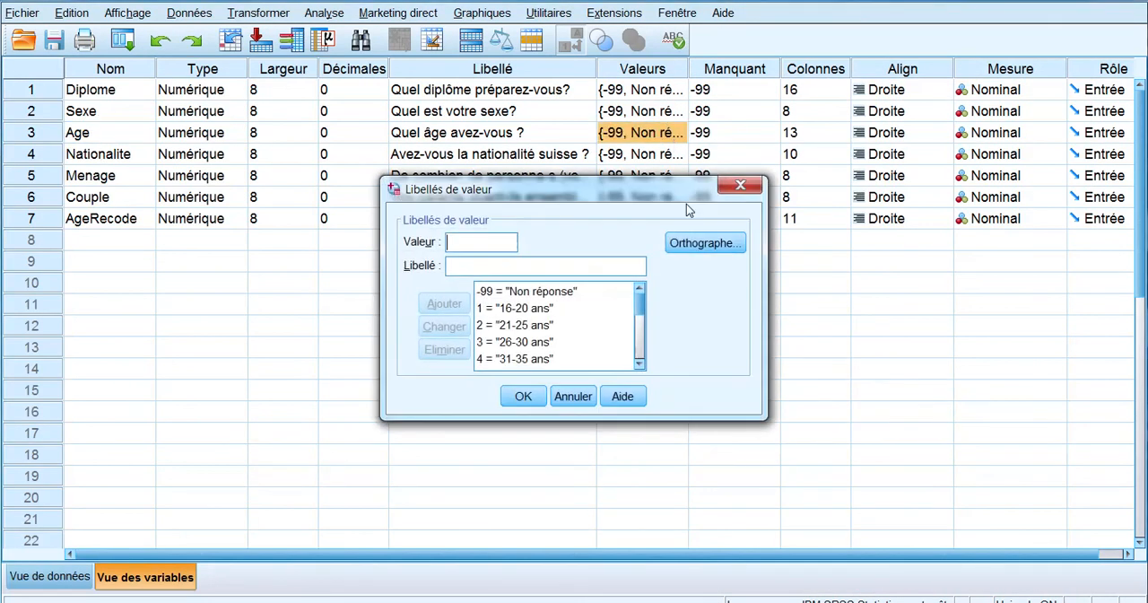
{"action": "left_click_drag", "start_coordinate": [775, 425], "coordinate": [998, 531]}
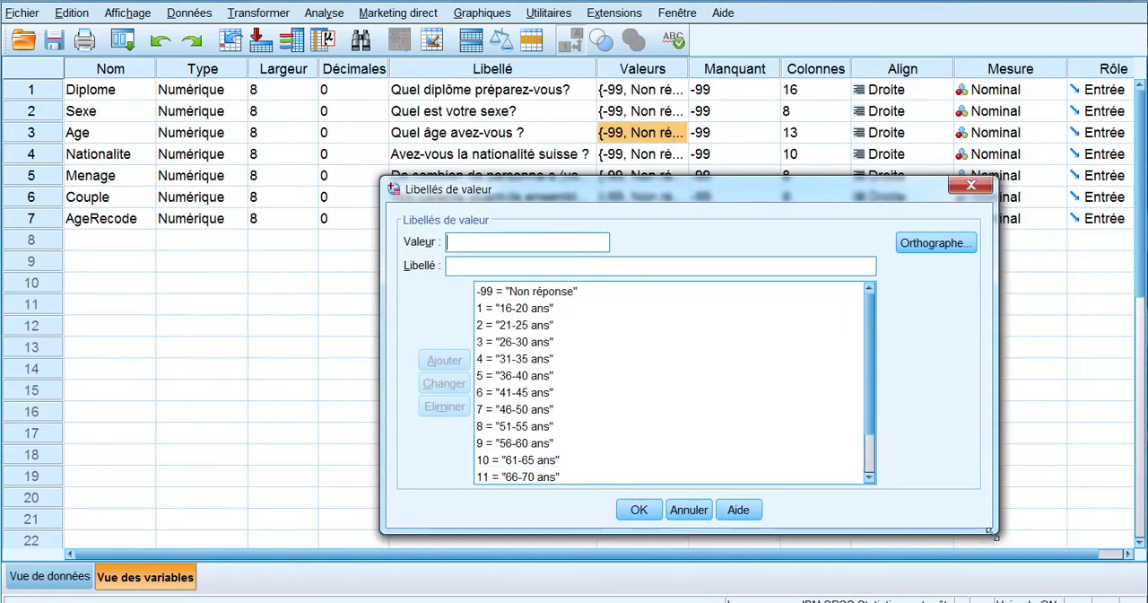
{"action": "scroll", "coordinate": [829, 355], "scroll_direction": "down", "scroll_amount": 2}
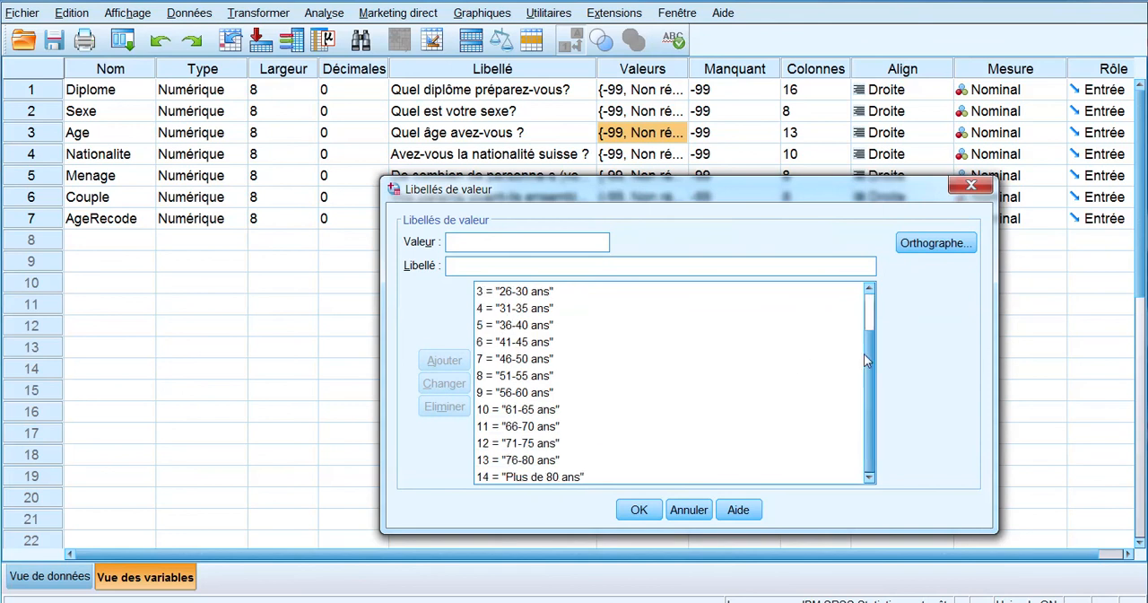
{"action": "left_click", "coordinate": [529, 477]}
{"action": "left_click", "coordinate": [444, 407]}
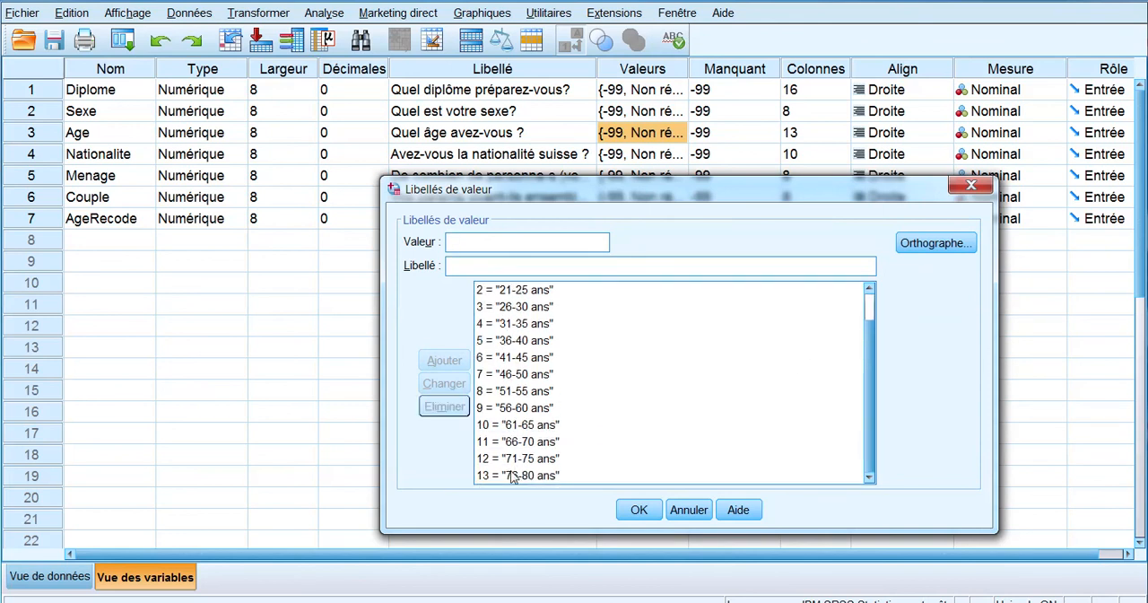
{"action": "left_click", "coordinate": [512, 476]}
{"action": "left_click", "coordinate": [449, 411]}
{"action": "left_click", "coordinate": [511, 476]}
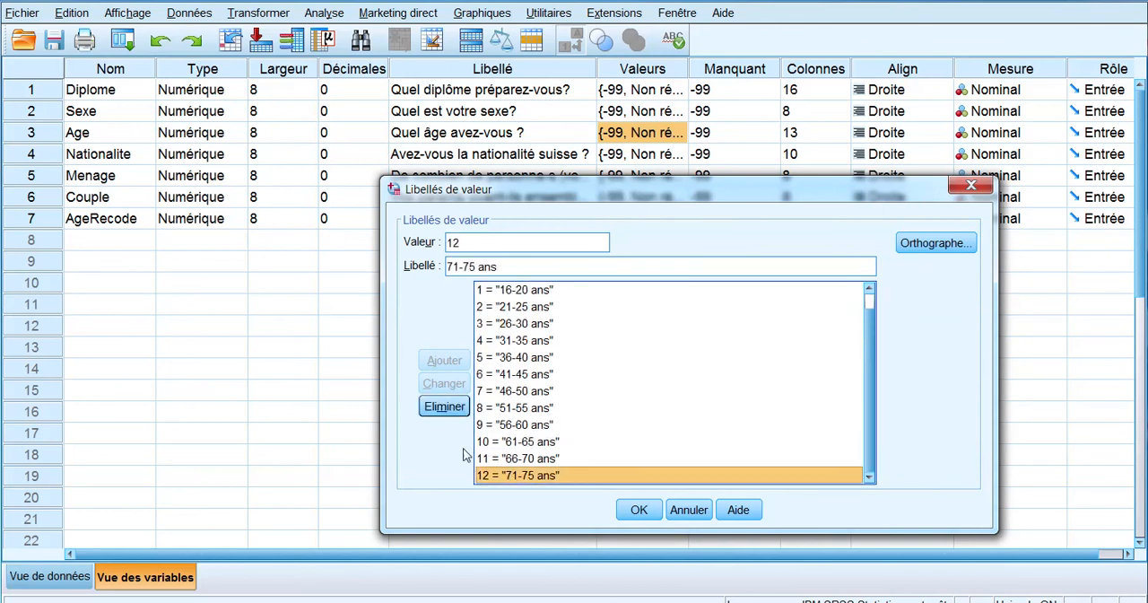
{"action": "left_click", "coordinate": [444, 406]}
{"action": "left_click", "coordinate": [492, 476]}
{"action": "left_click", "coordinate": [448, 409]}
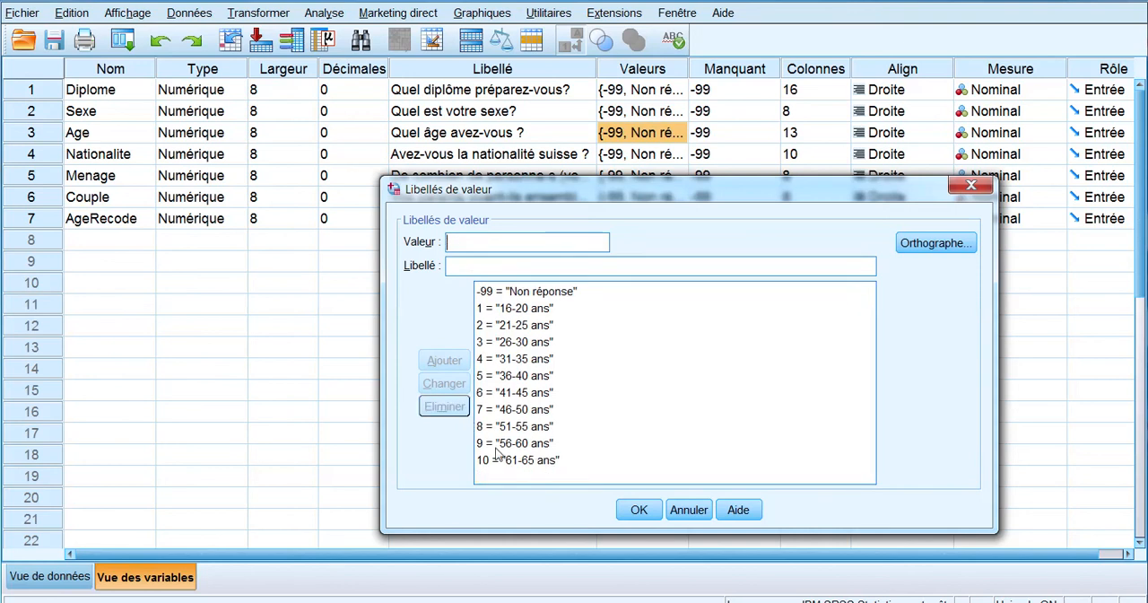
Step: Remove Age's value labels for values 10 down to 5
{"action": "left_click", "coordinate": [499, 460]}
{"action": "left_click", "coordinate": [446, 408]}
{"action": "left_click", "coordinate": [507, 444]}
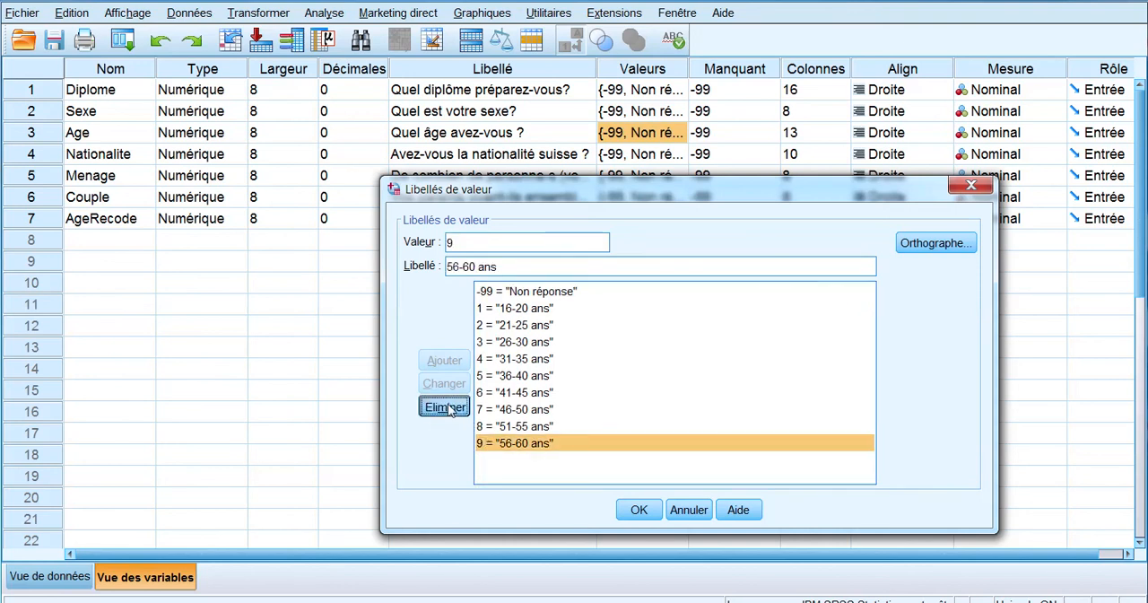
{"action": "left_click", "coordinate": [446, 407]}
{"action": "left_click", "coordinate": [507, 426]}
{"action": "left_click", "coordinate": [445, 407]}
{"action": "left_click", "coordinate": [503, 409]}
{"action": "left_click", "coordinate": [446, 407]}
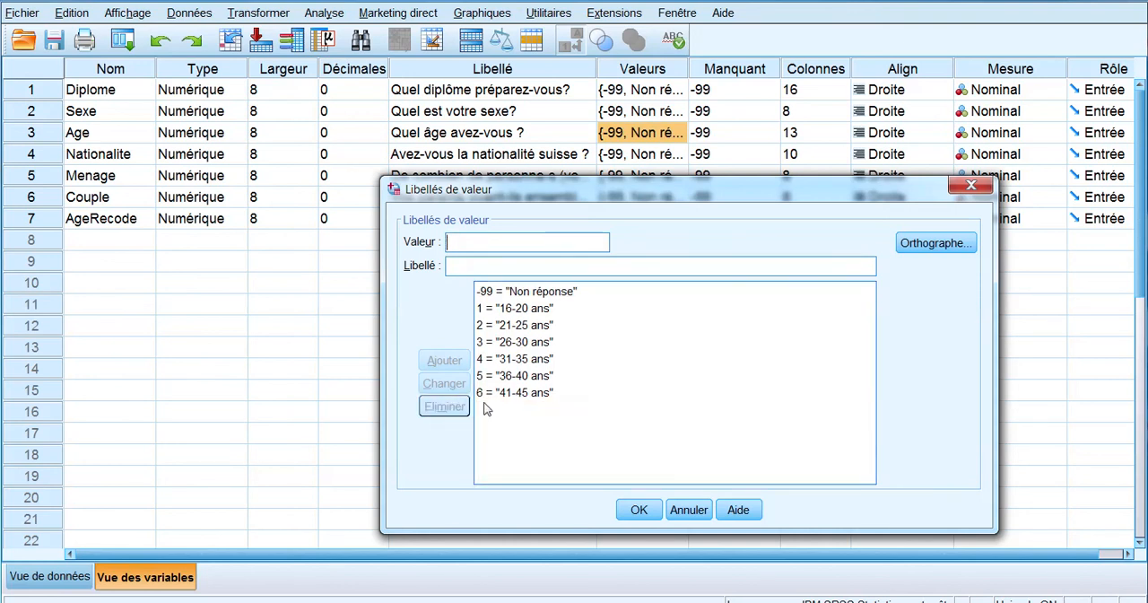
{"action": "left_click", "coordinate": [507, 393]}
{"action": "left_click", "coordinate": [446, 407]}
{"action": "left_click", "coordinate": [502, 376]}
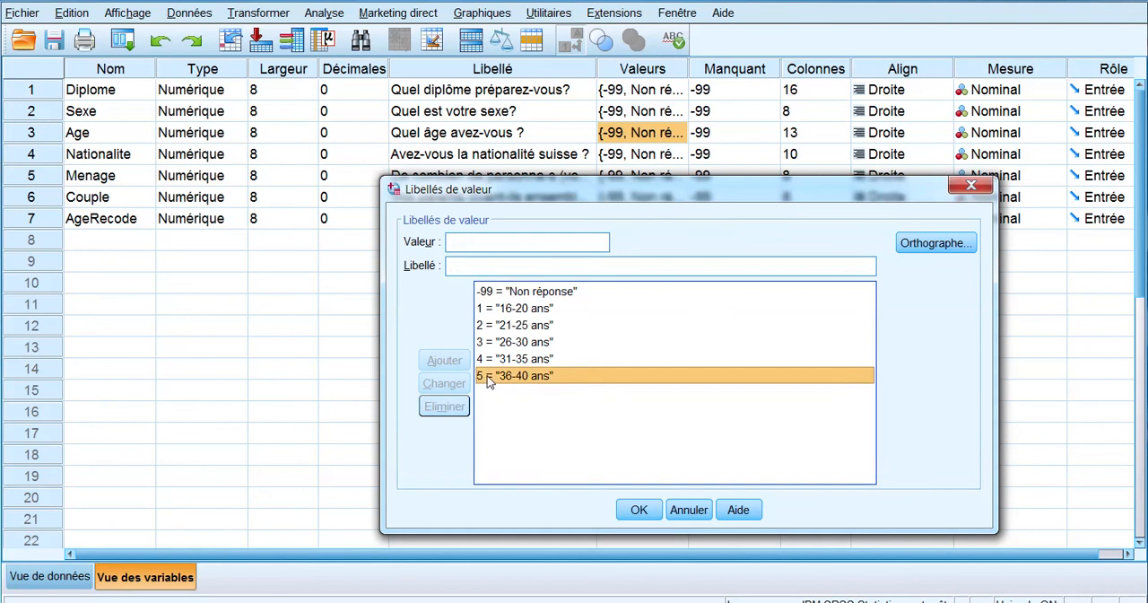
{"action": "left_click", "coordinate": [445, 407]}
Step: Relabel Age's value 4 as "Plus de 30 ans" and accept the value labels
{"action": "left_click", "coordinate": [514, 359]}
{"action": "left_click_drag", "start_coordinate": [521, 267], "coordinate": [345, 280]}
{"action": "left_click_drag", "start_coordinate": [500, 266], "coordinate": [369, 271]}
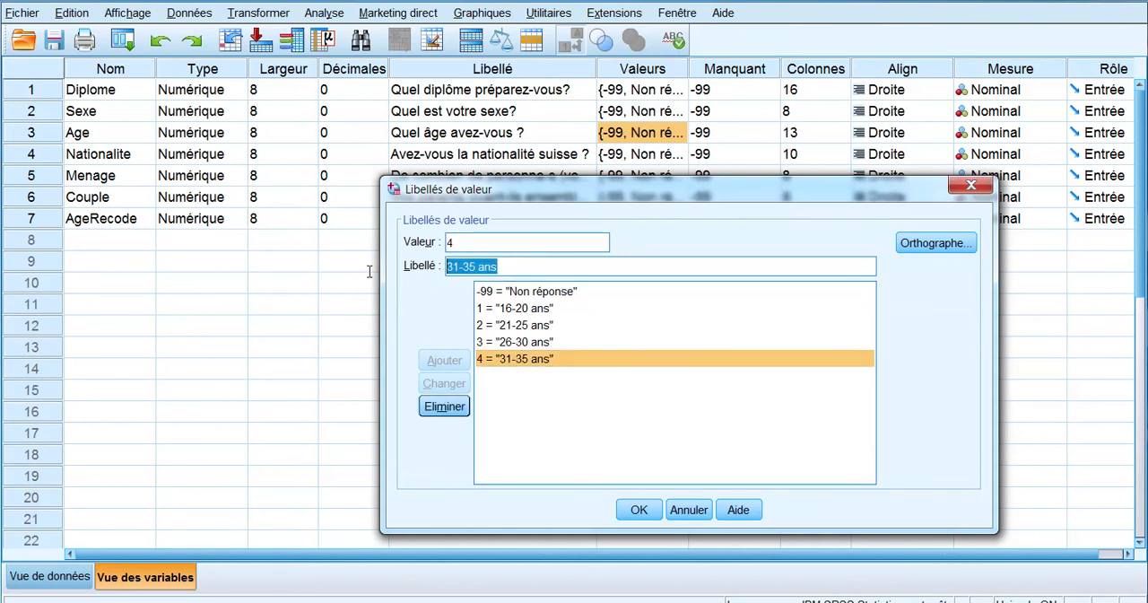
{"action": "type", "text": "Plus de 30"}
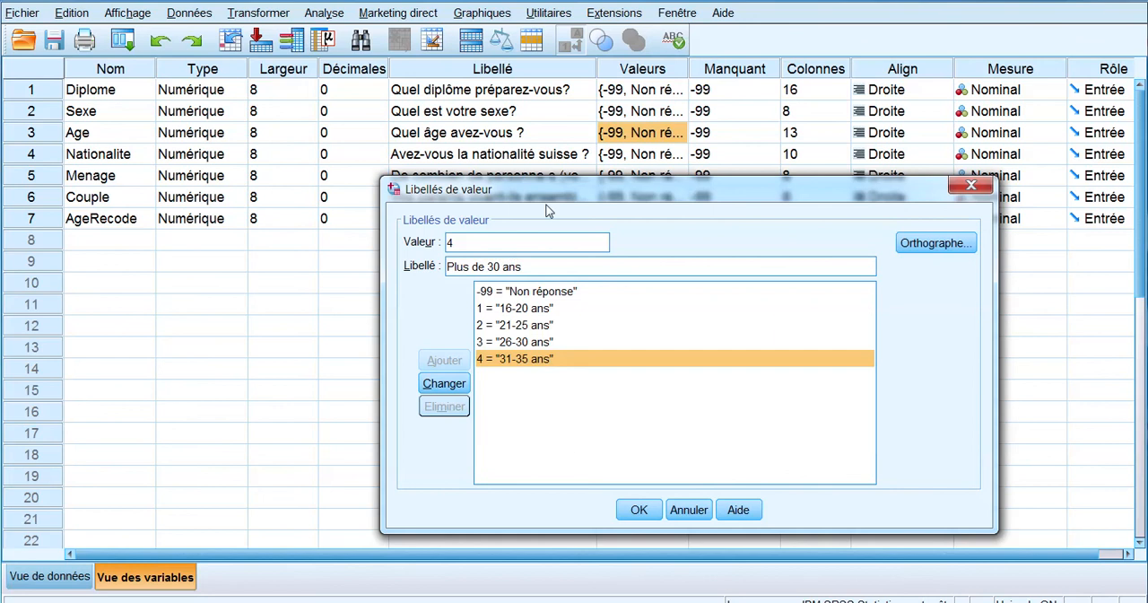
{"action": "left_click", "coordinate": [453, 382]}
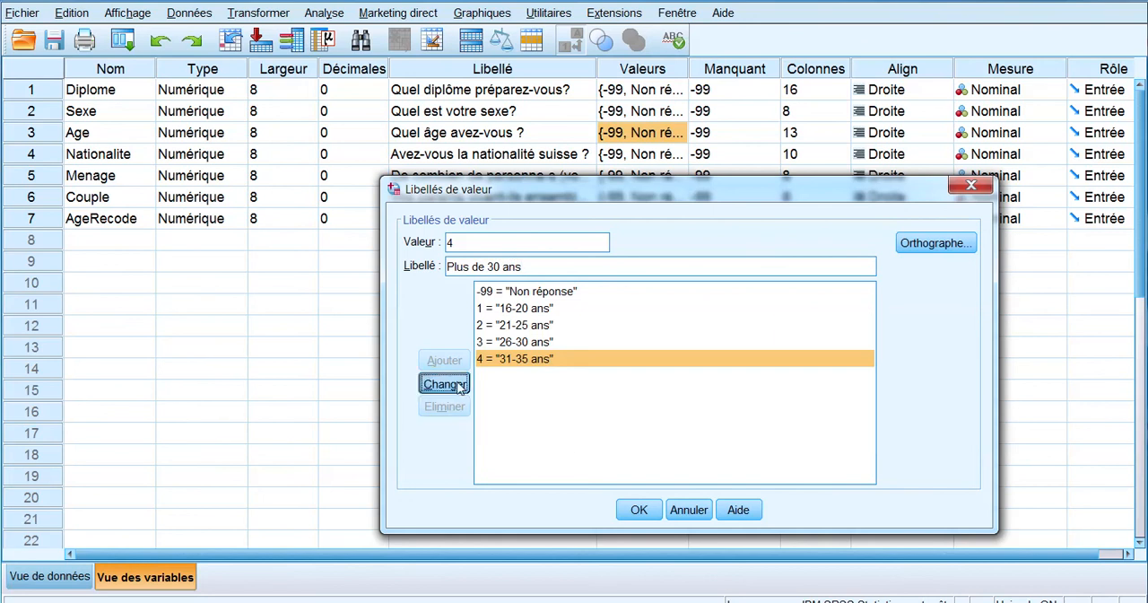
{"action": "left_click", "coordinate": [638, 510]}
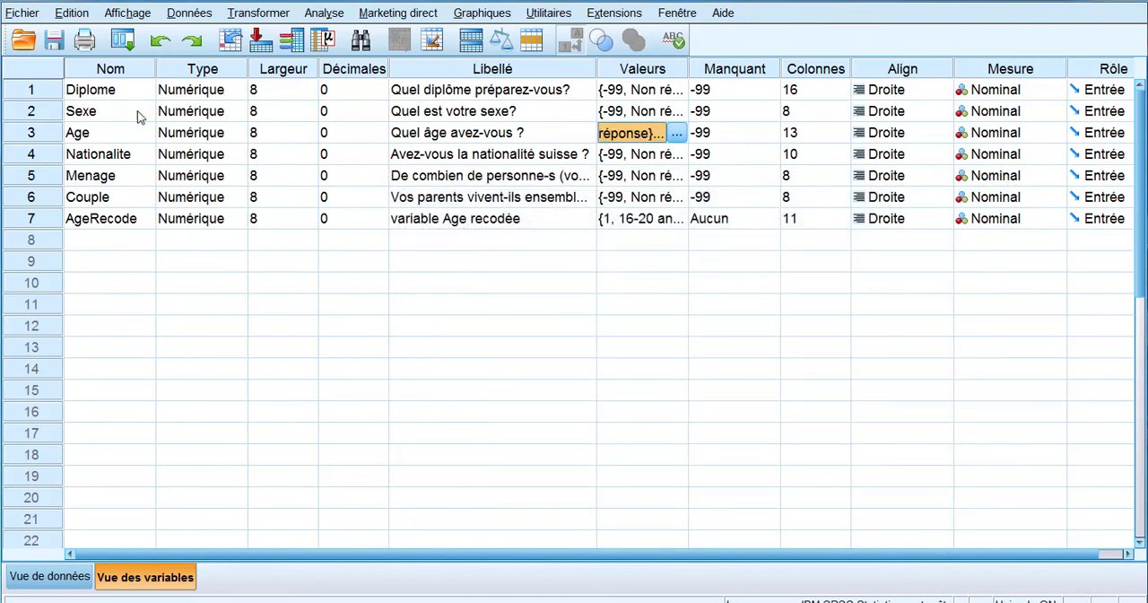
Step: Generate descriptive statistics for the Age variable and look over the output
{"action": "right_click", "coordinate": [127, 134]}
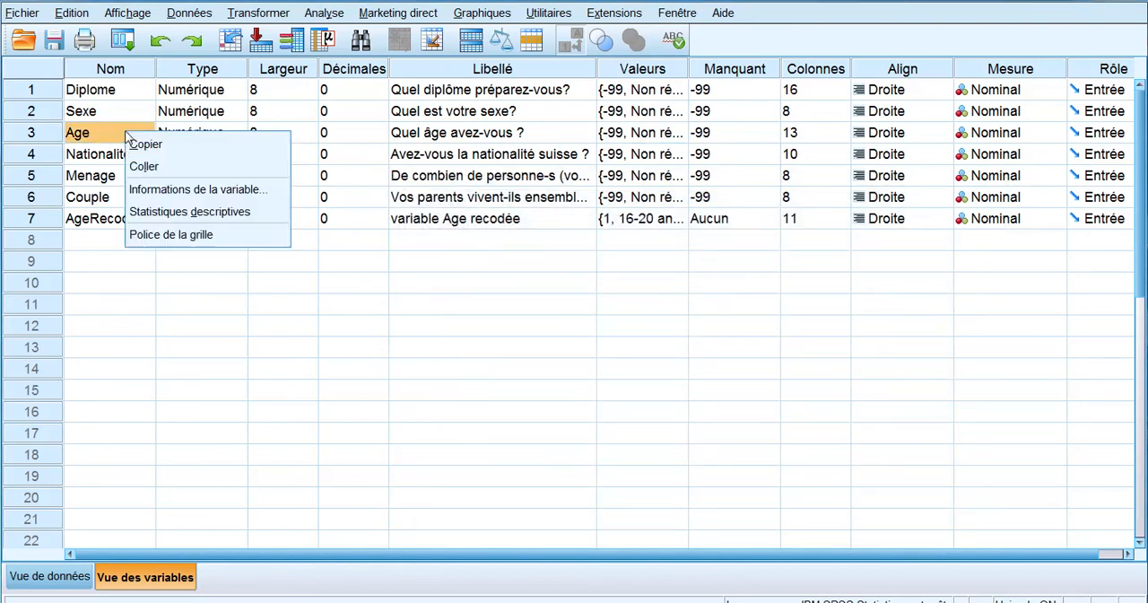
{"action": "left_click", "coordinate": [171, 213]}
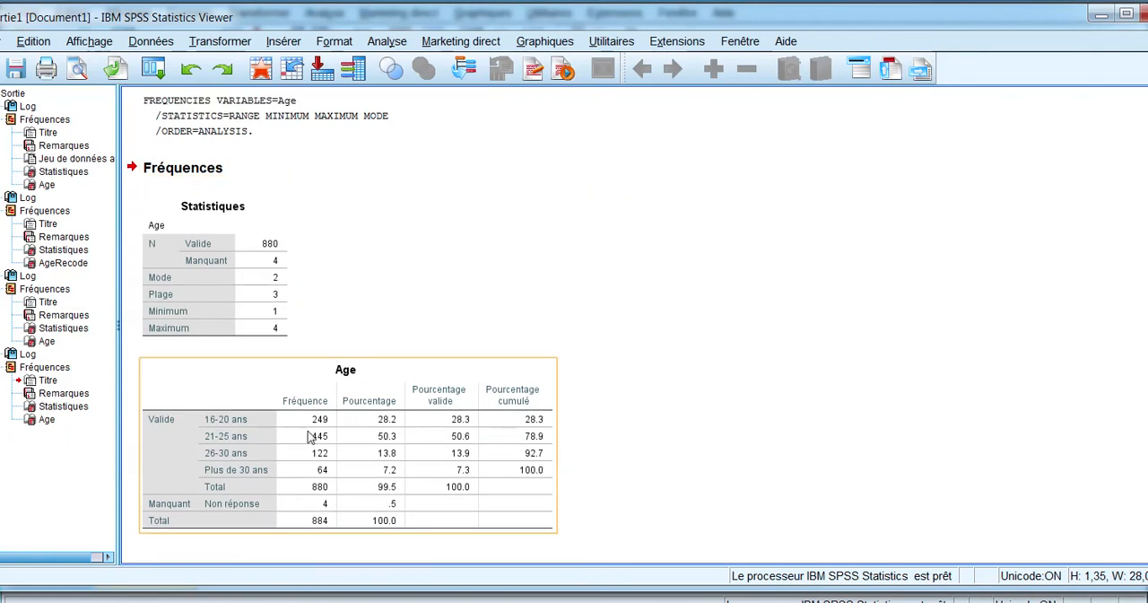
{"action": "left_click", "coordinate": [431, 303]}
{"action": "left_click", "coordinate": [266, 284]}
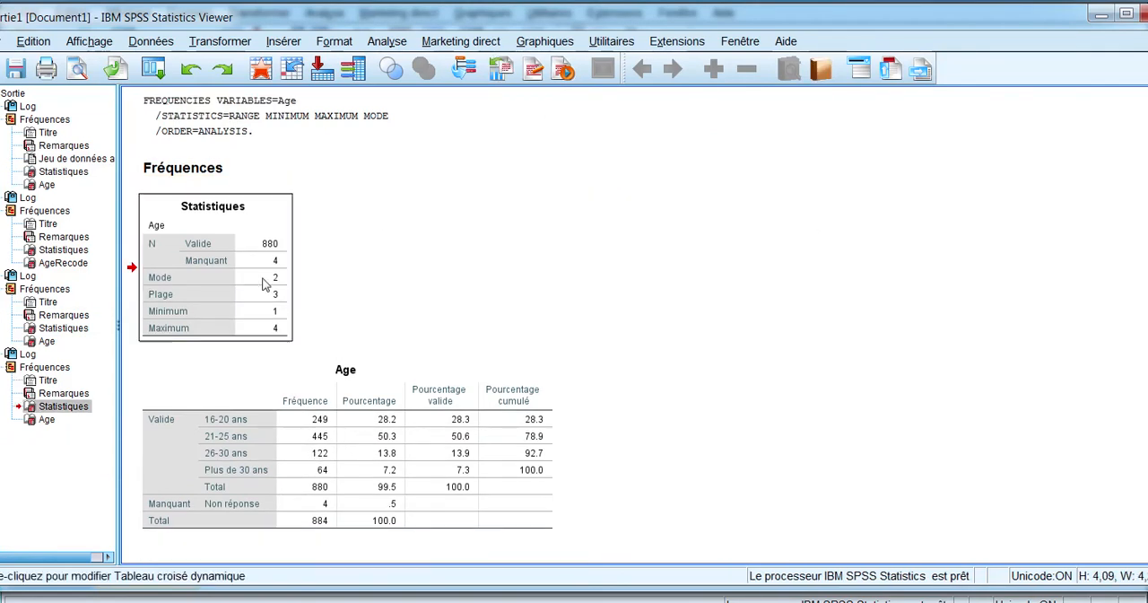
{"action": "right_click", "coordinate": [265, 284]}
{"action": "left_click", "coordinate": [546, 198]}
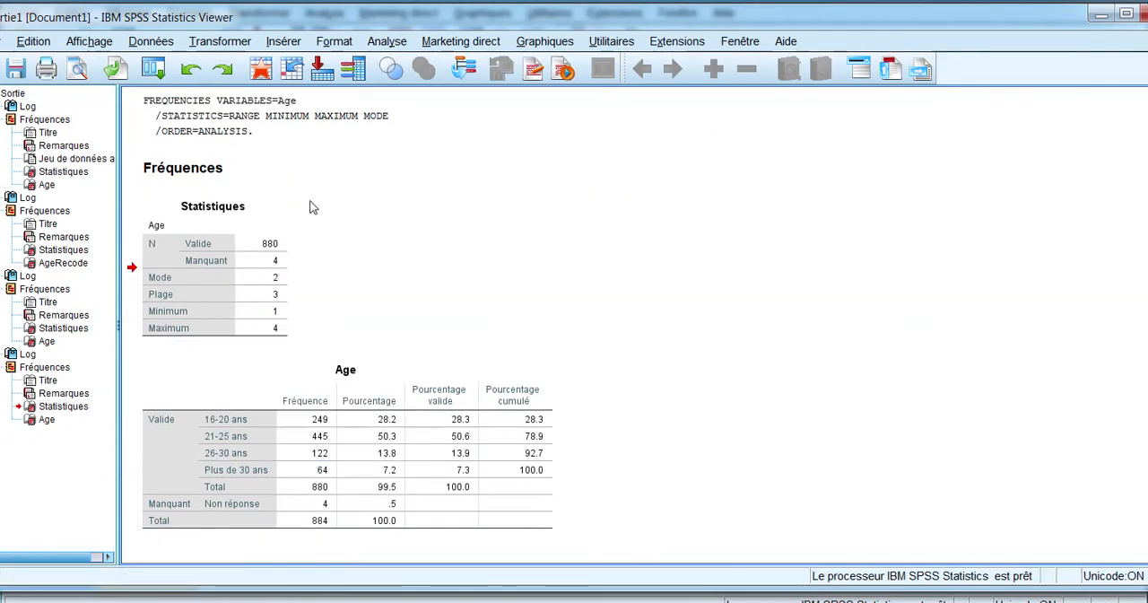
Step: Delete the Statistiques table, Fréquences heading and syntax log from the latest Age output, keeping its frequency table
{"action": "left_click", "coordinate": [248, 261]}
{"action": "key", "text": "Delete"}
{"action": "left_click", "coordinate": [198, 351]}
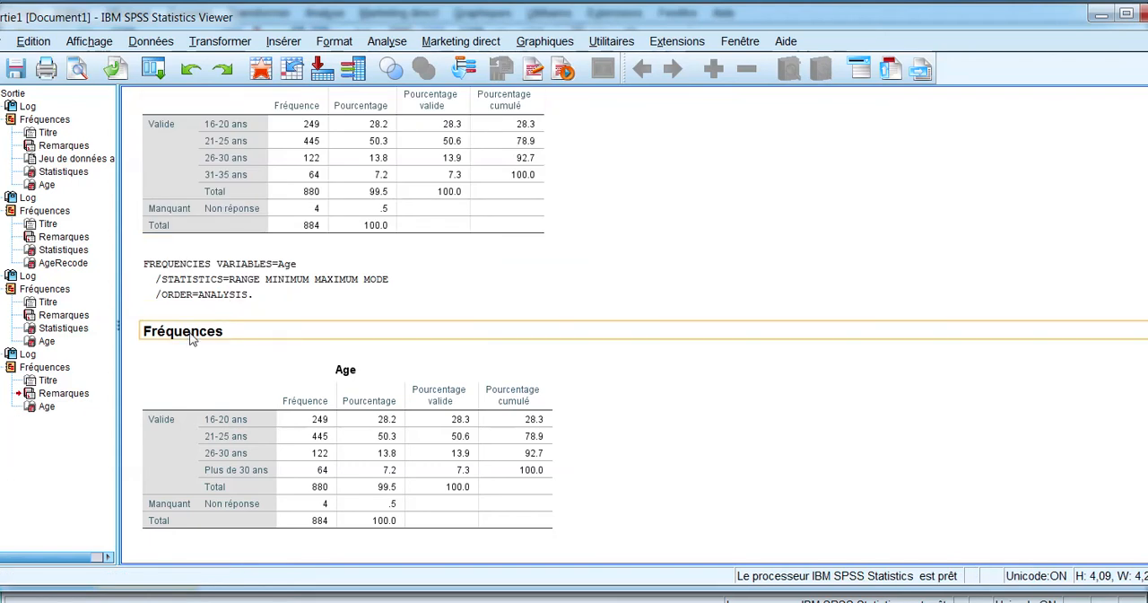
{"action": "key", "text": "Delete"}
{"action": "key", "text": "Delete"}
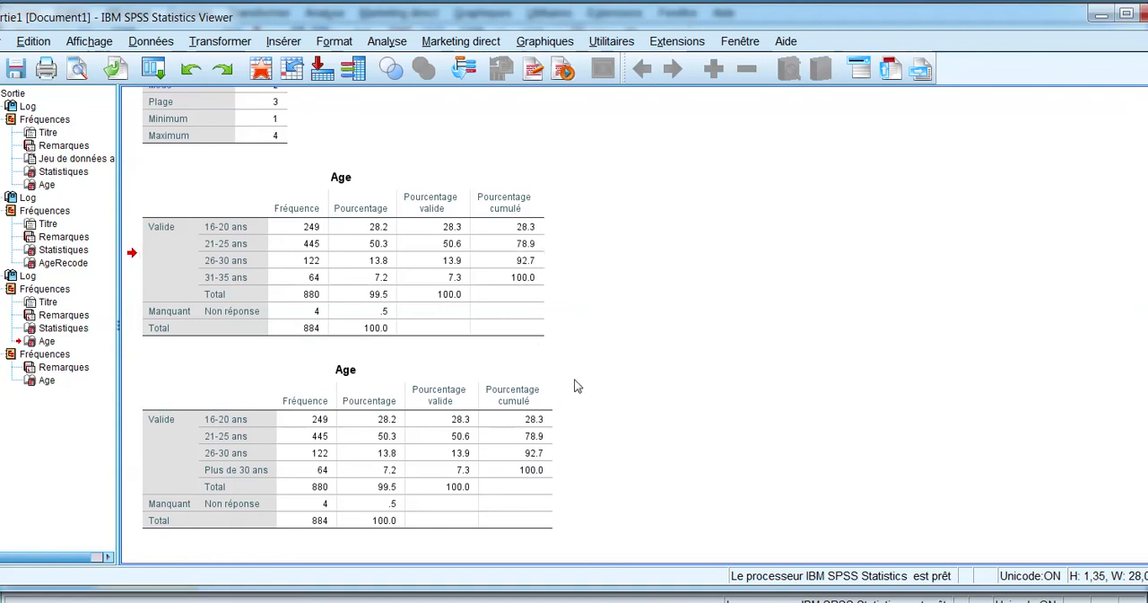
{"action": "scroll", "coordinate": [574, 384], "scroll_direction": "up", "scroll_amount": 9}
{"action": "scroll", "coordinate": [574, 384], "scroll_direction": "down", "scroll_amount": 9}
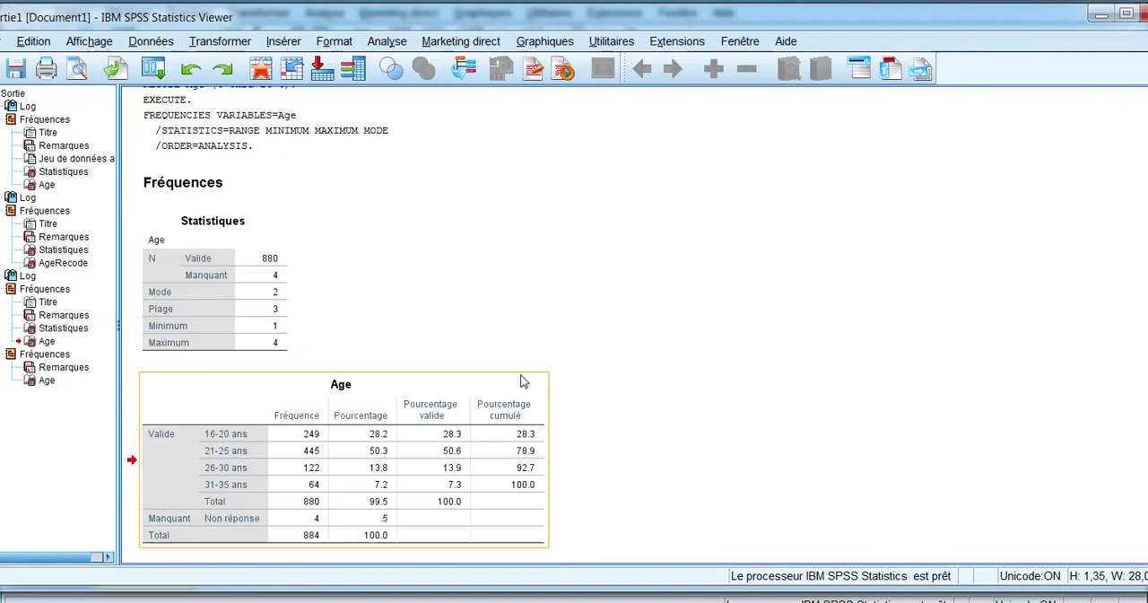
Step: Delete the previous Age output between the AgeRecode table and the latest Age table, including its tables, heading and recode log
{"action": "left_click", "coordinate": [323, 247]}
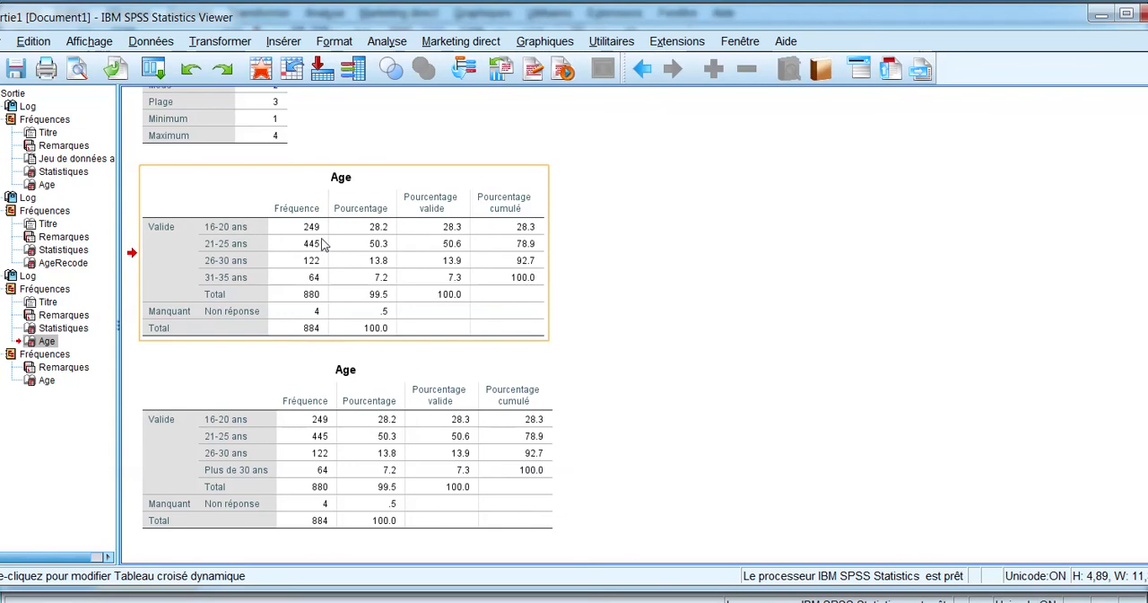
{"action": "key", "text": "Delete"}
{"action": "left_click", "coordinate": [197, 270]}
{"action": "key", "text": "Delete"}
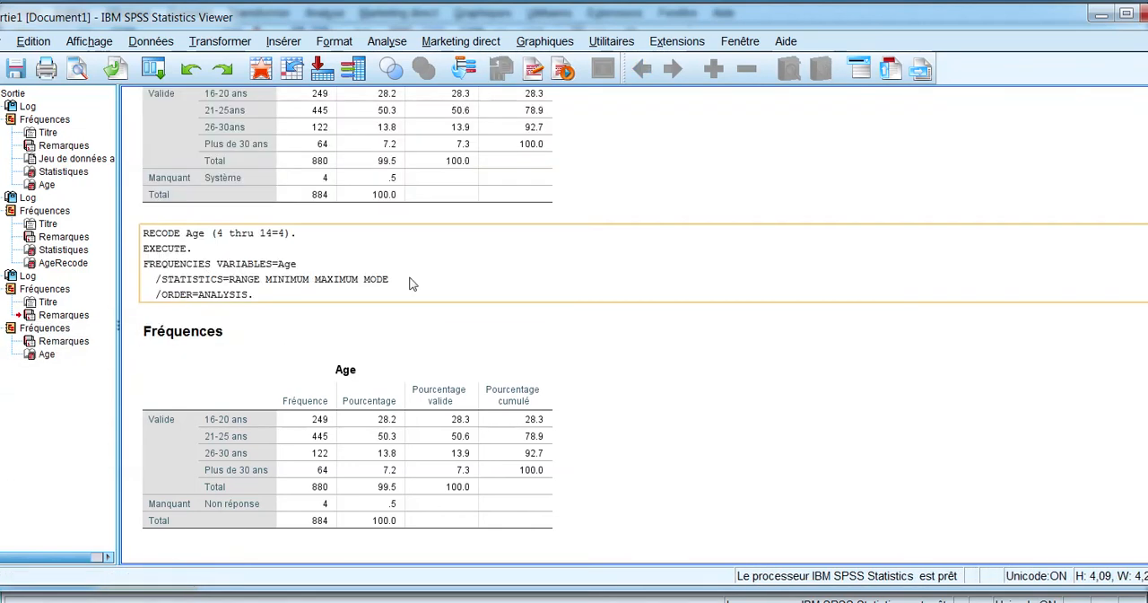
{"action": "left_click", "coordinate": [221, 339]}
{"action": "key", "text": "Delete"}
{"action": "left_click", "coordinate": [239, 305]}
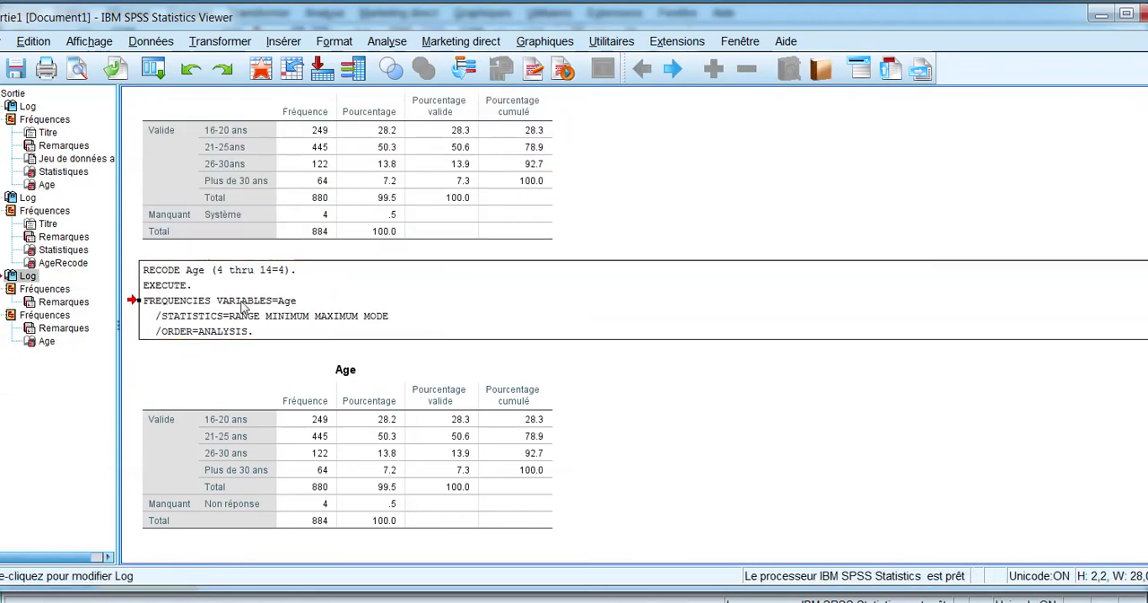
{"action": "key", "text": "Delete"}
{"action": "left_click", "coordinate": [818, 231]}
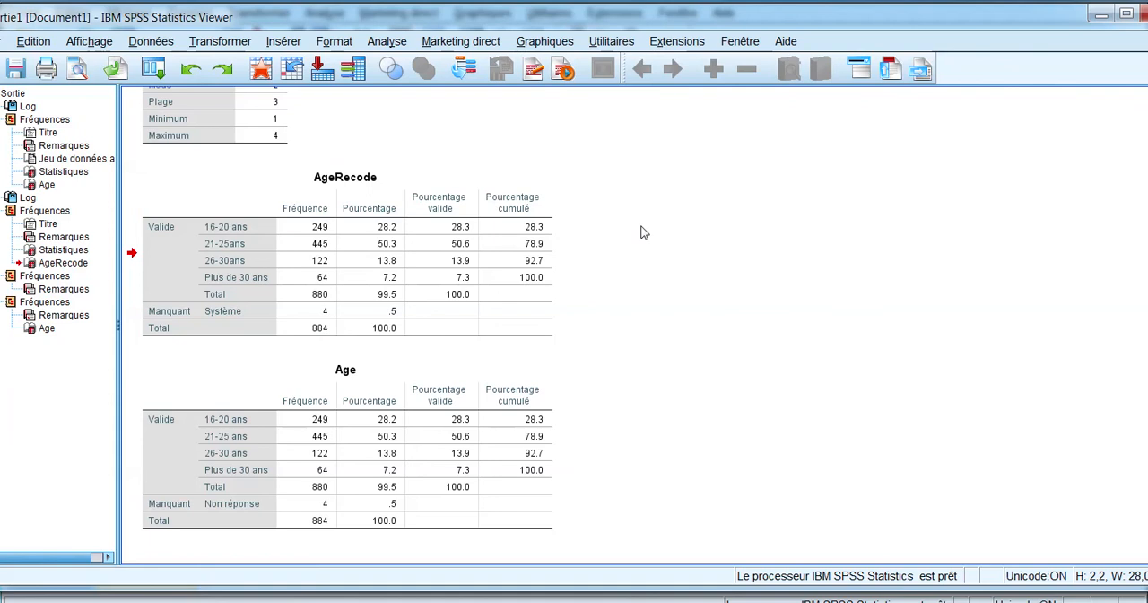
Step: Compare the AgeRecode frequency table with the Age table, including their categories and missing values, and review the AgeRecode recode syntax
{"action": "left_click", "coordinate": [378, 245]}
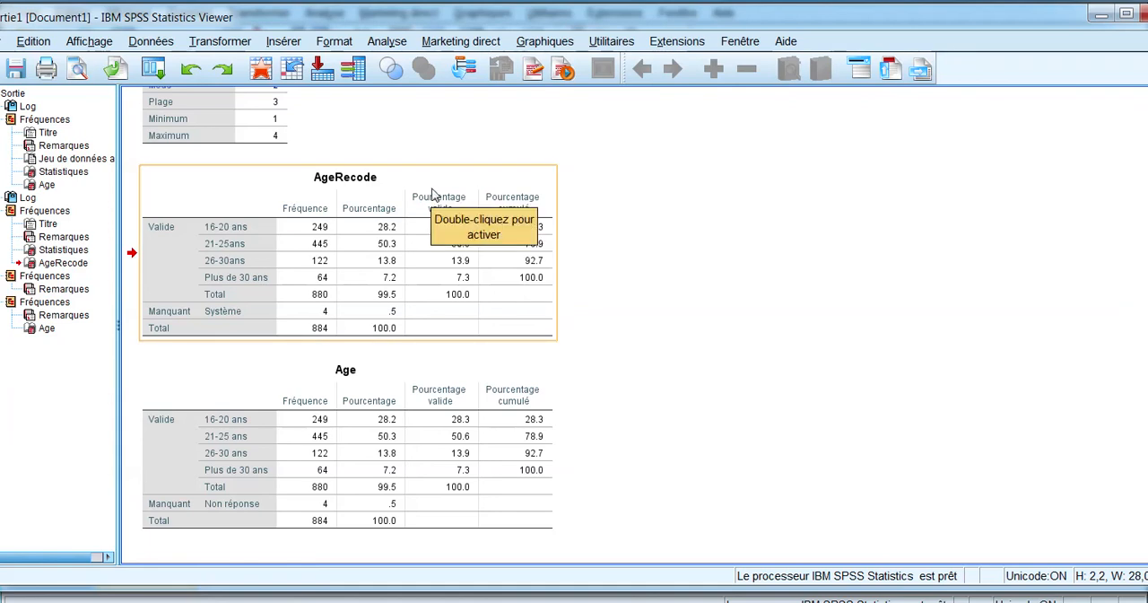
{"action": "left_click", "coordinate": [433, 199]}
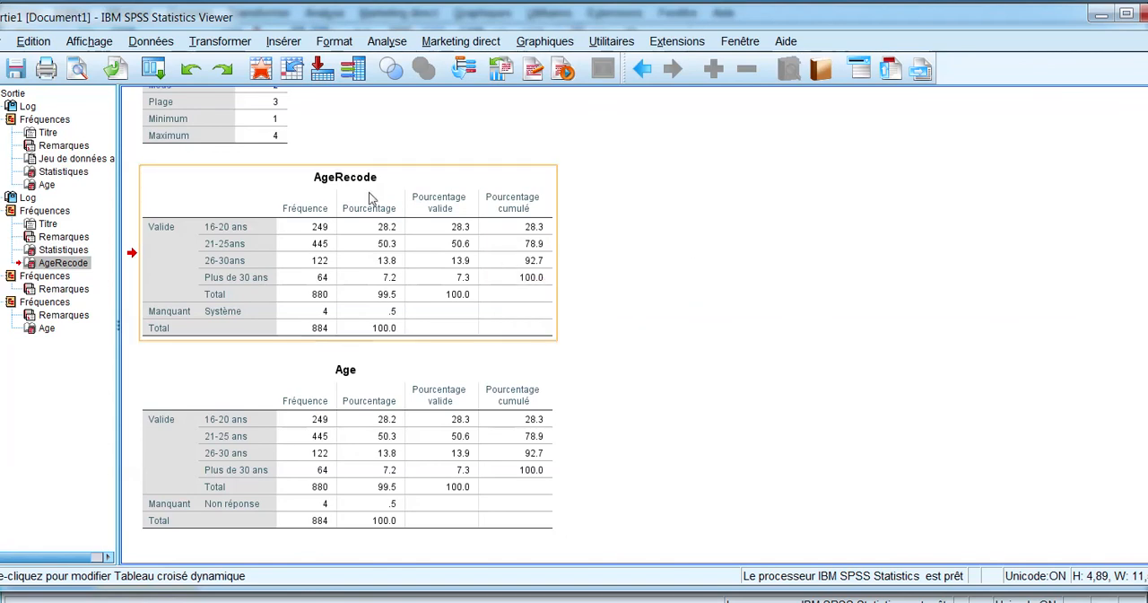
{"action": "left_click", "coordinate": [429, 466]}
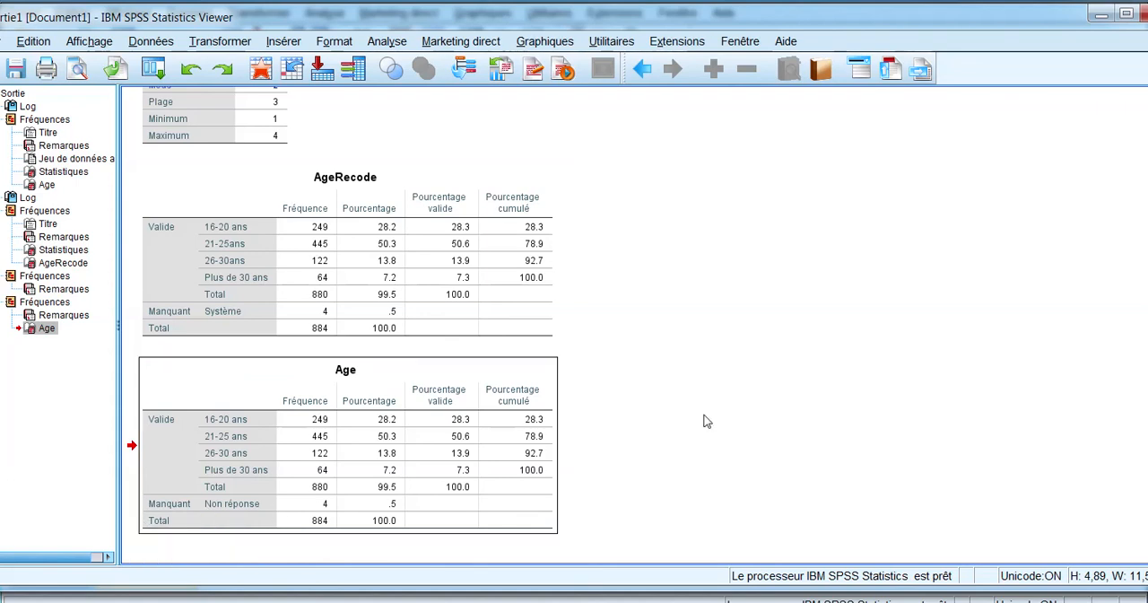
{"action": "scroll", "coordinate": [657, 434], "scroll_direction": "up", "scroll_amount": 5}
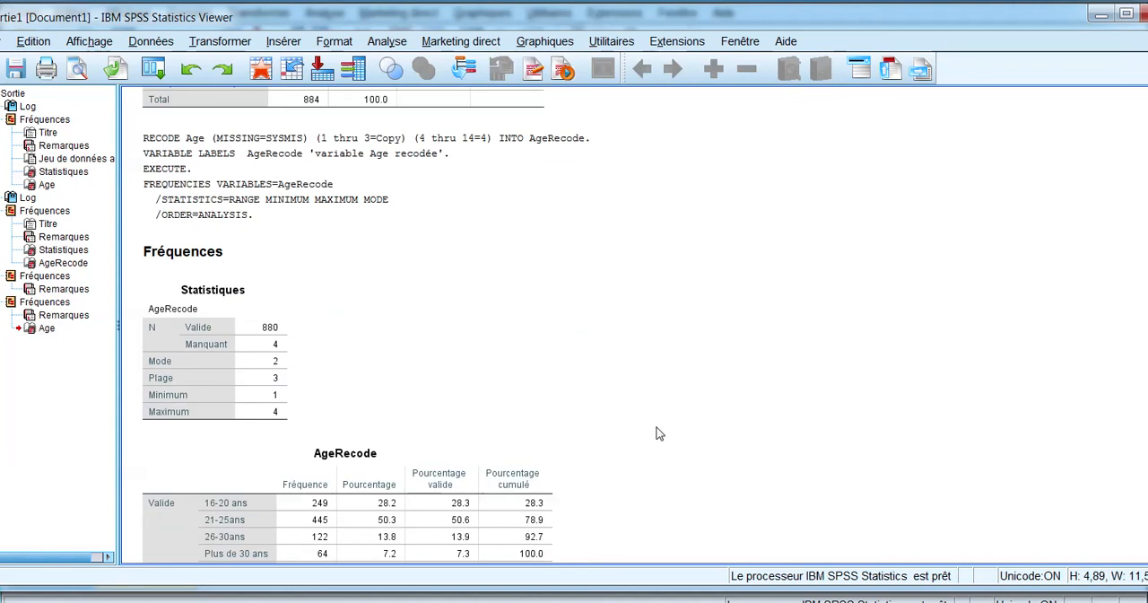
{"action": "scroll", "coordinate": [657, 434], "scroll_direction": "down", "scroll_amount": 5}
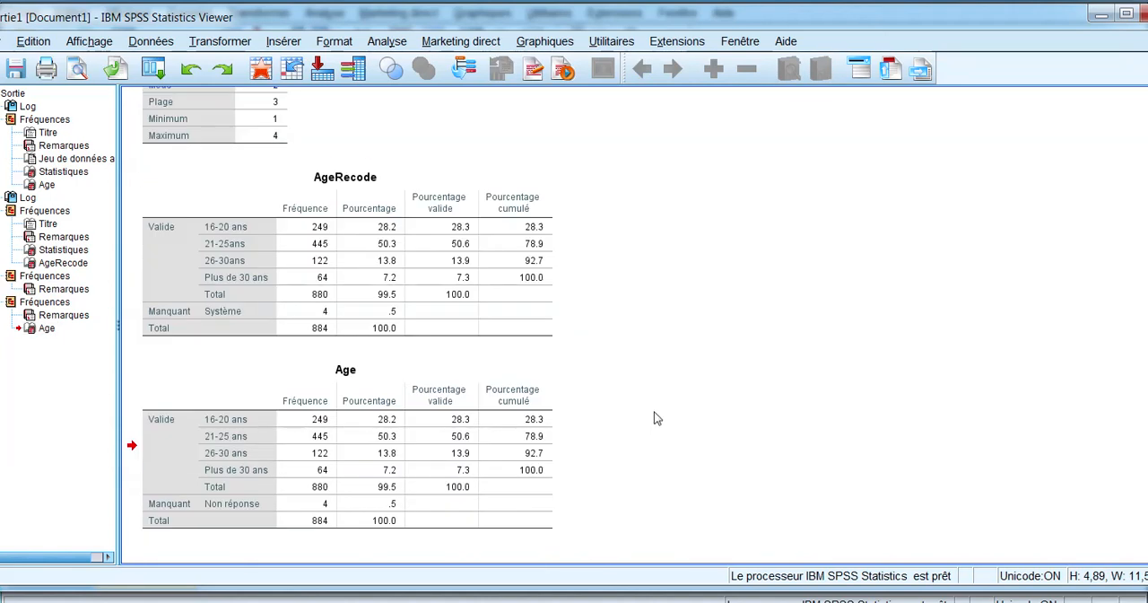